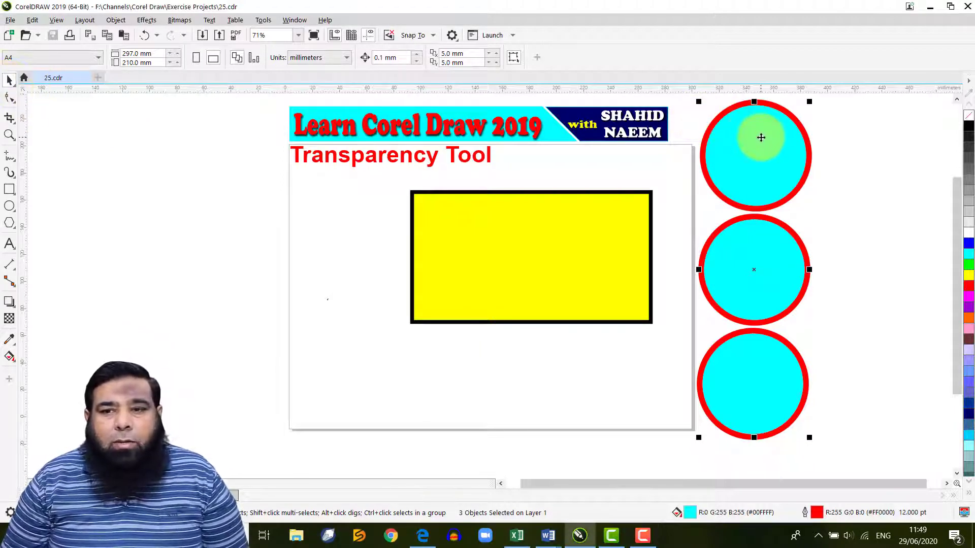
- Move the uppermost circle onto the yellow rectangle's lower-left corner and give it a uniform transparency
click(804, 165)
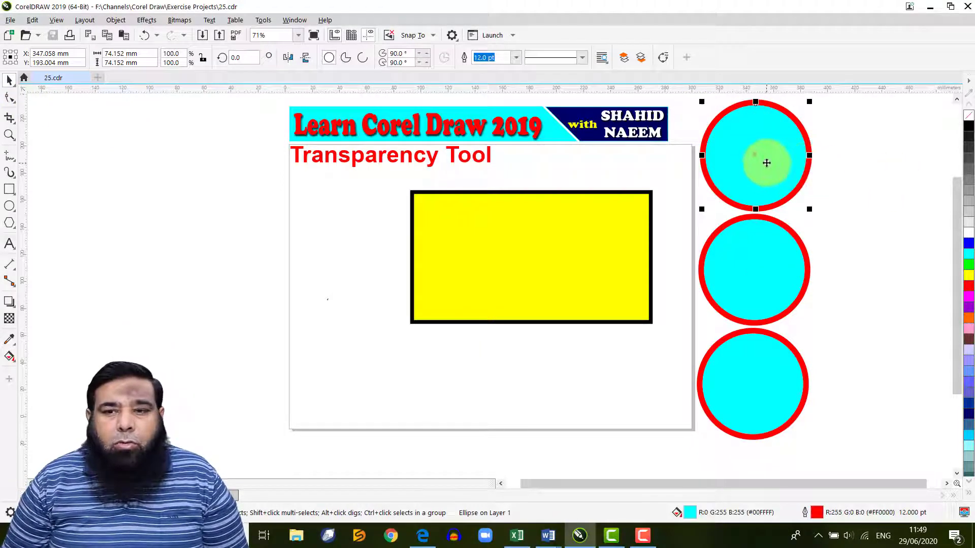
drag(767, 163, 433, 318)
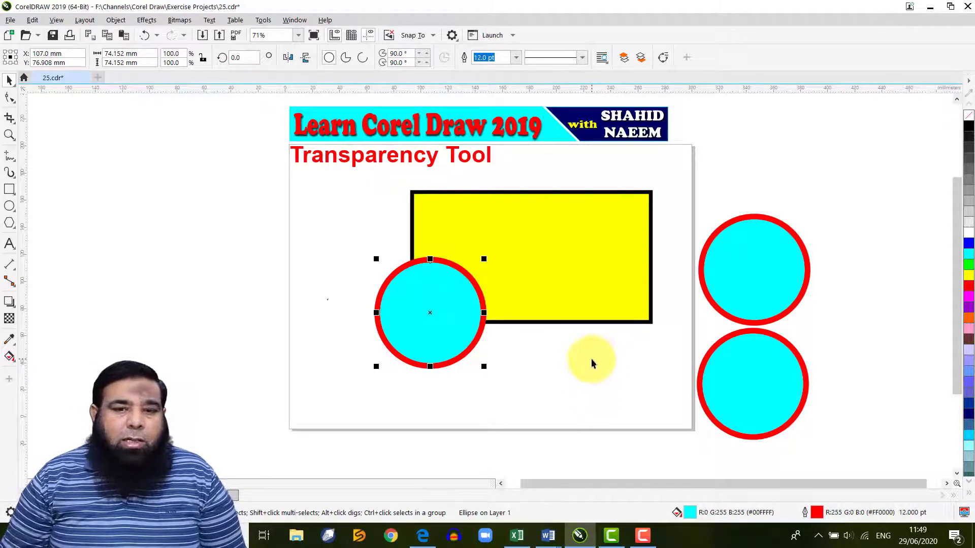
click(9, 321)
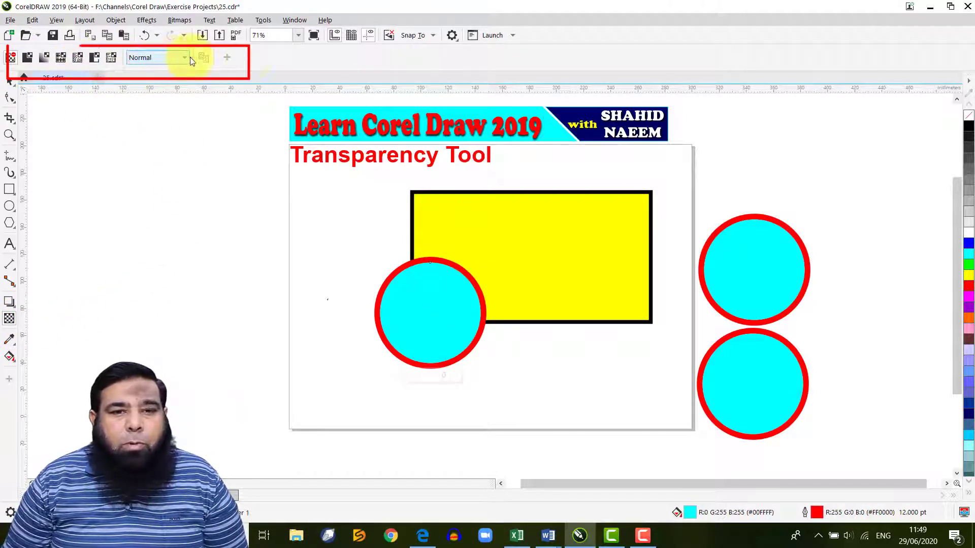
click(29, 60)
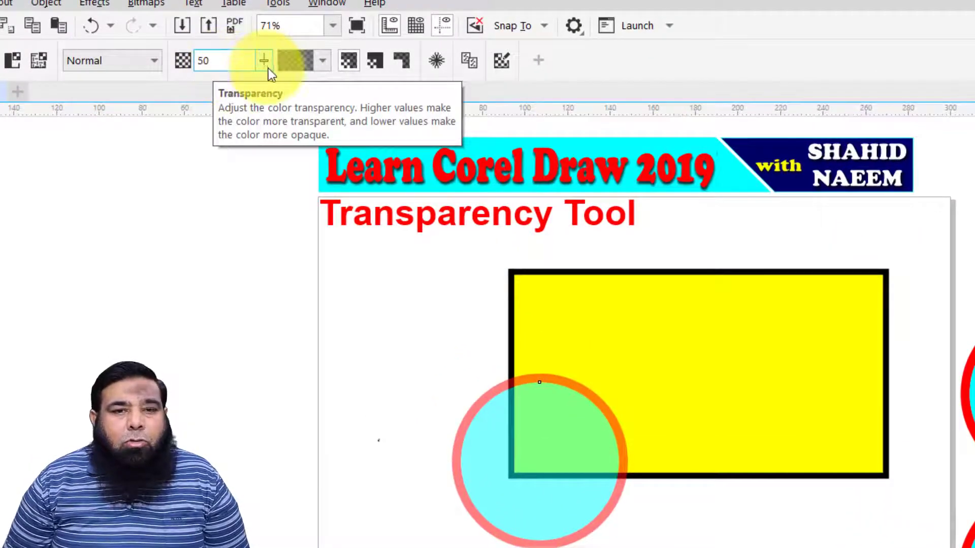
- Vary the circle's uniform transparency from 78 down to 24, finishing at 50
click(264, 62)
drag(266, 84, 291, 84)
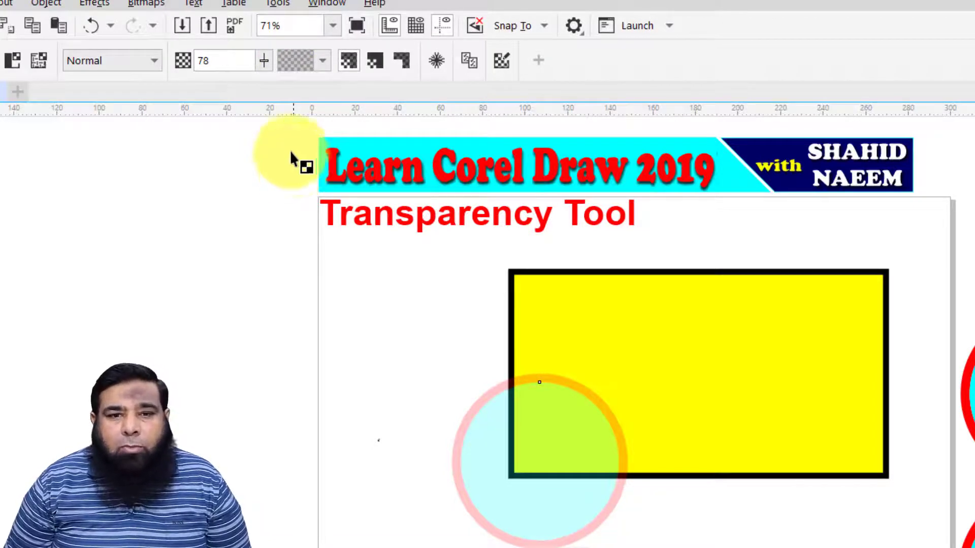
click(264, 61)
drag(263, 84, 218, 92)
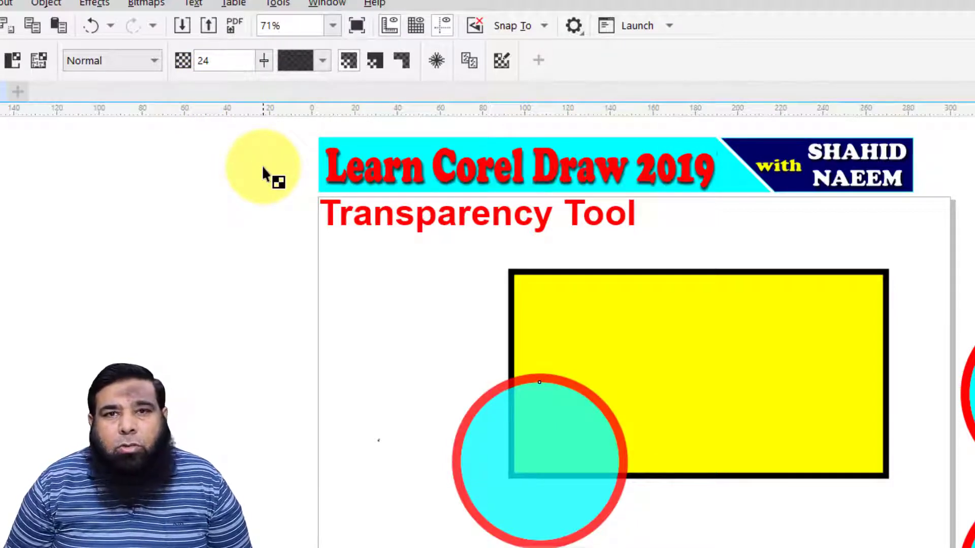
click(264, 61)
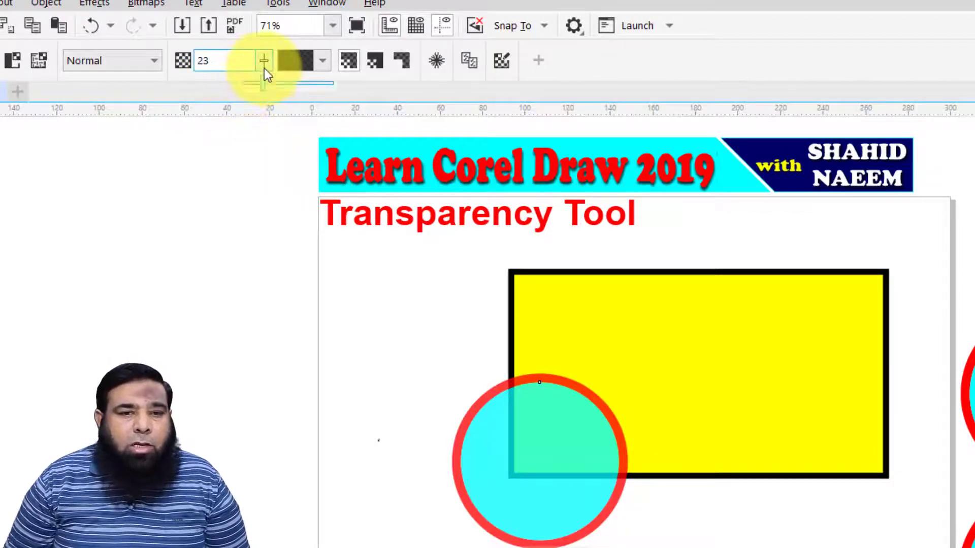
drag(262, 87, 288, 87)
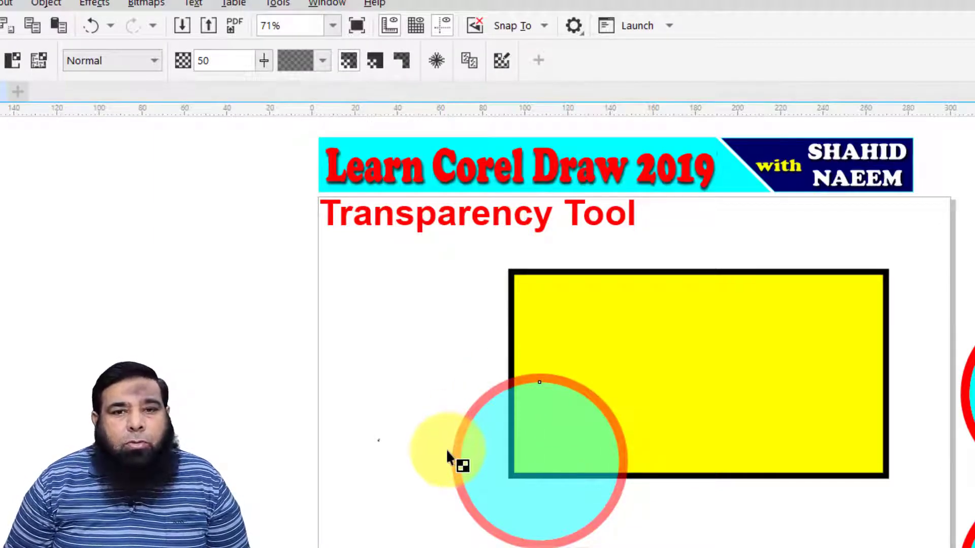
- Try the circle's transparency on the fill only and on the outline only, ending with both fill and outline
click(374, 65)
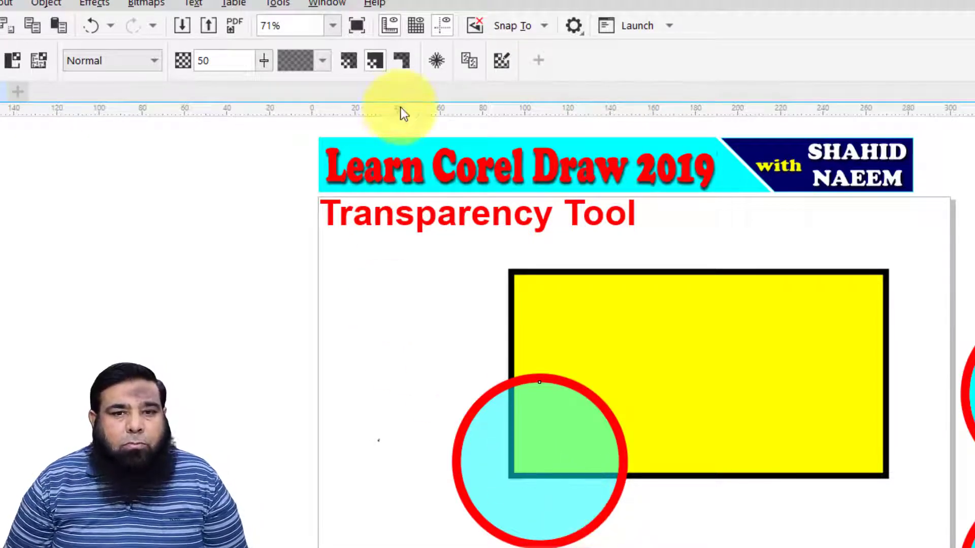
click(401, 64)
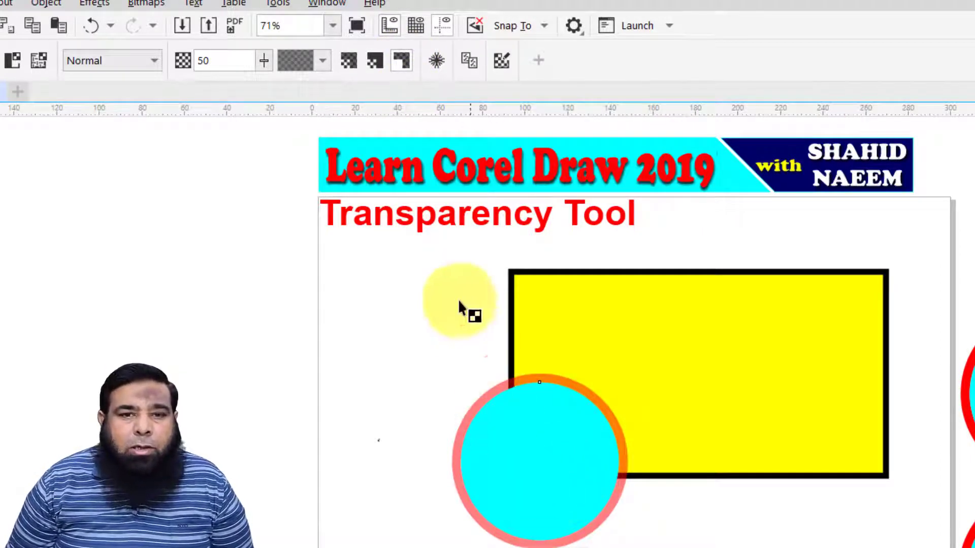
click(349, 61)
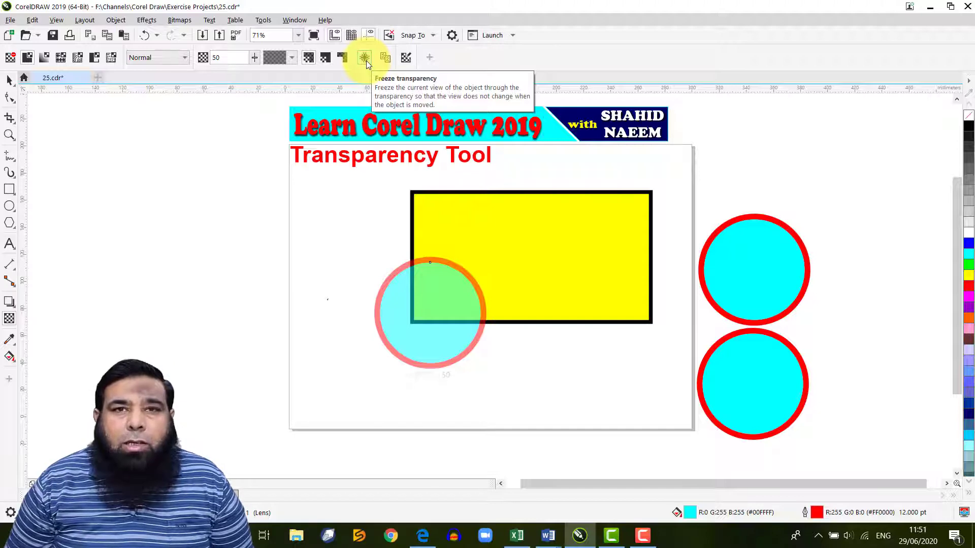
- View the circle's settings in the Edit Transparency dialog, moving it clear of the circle, and close it without changes
click(407, 59)
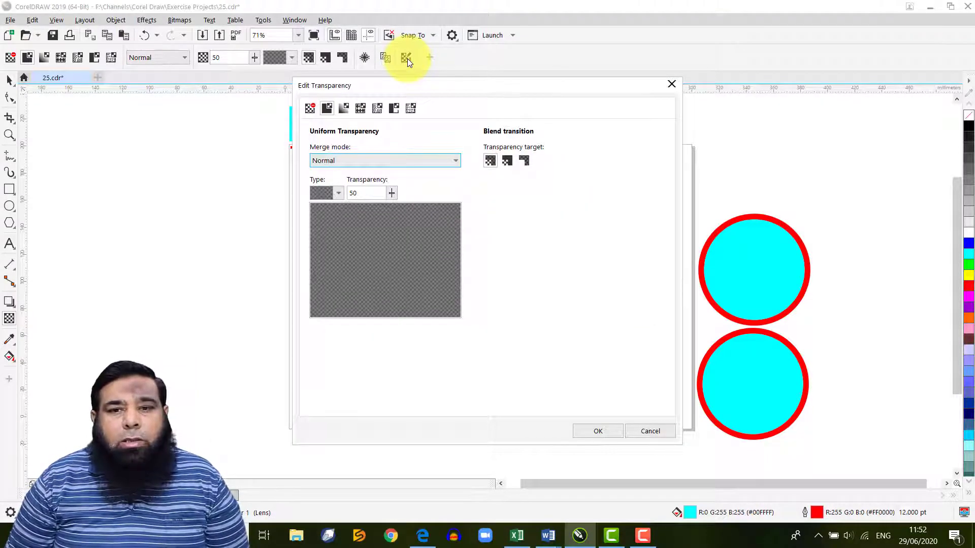
drag(476, 90, 672, 87)
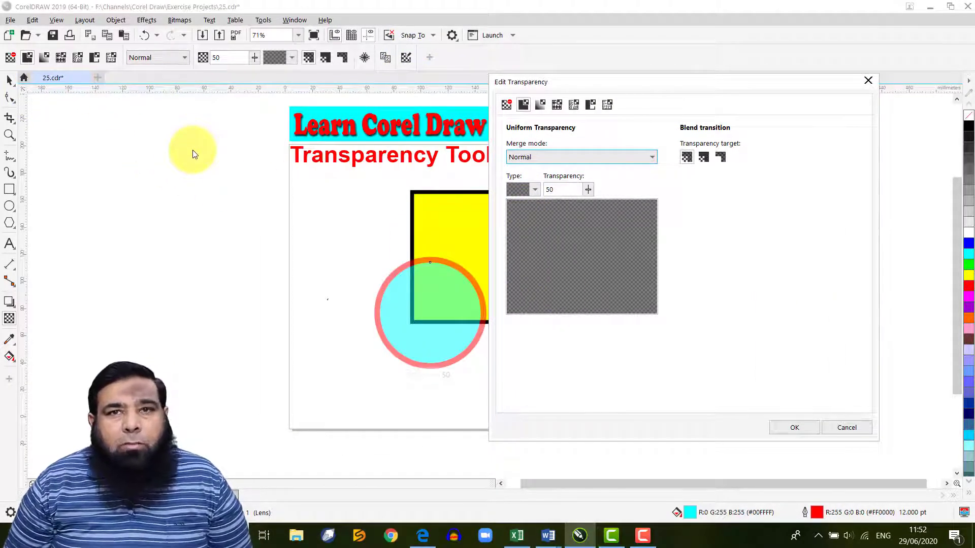
click(869, 81)
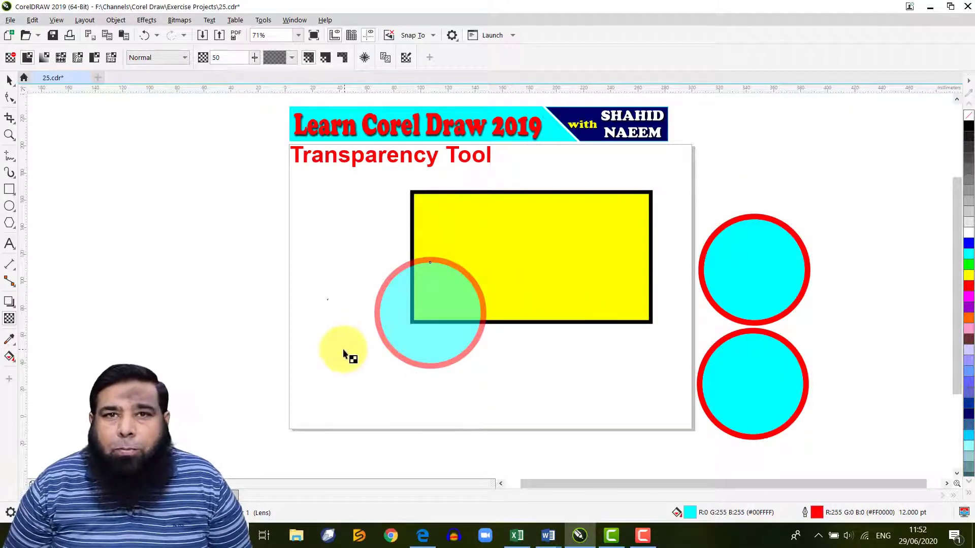
- Copy the first circle's transparency onto the upper of the two circles beside the page
click(9, 80)
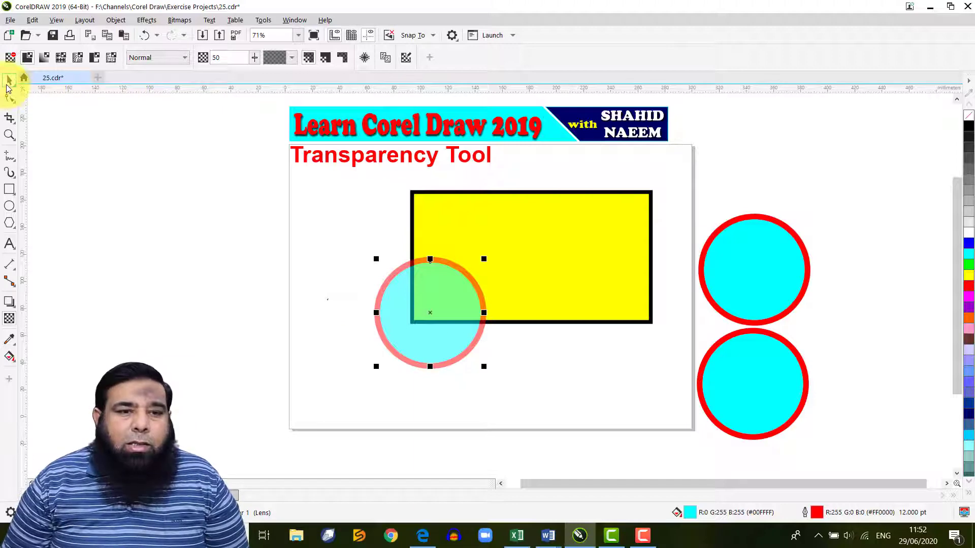
click(792, 242)
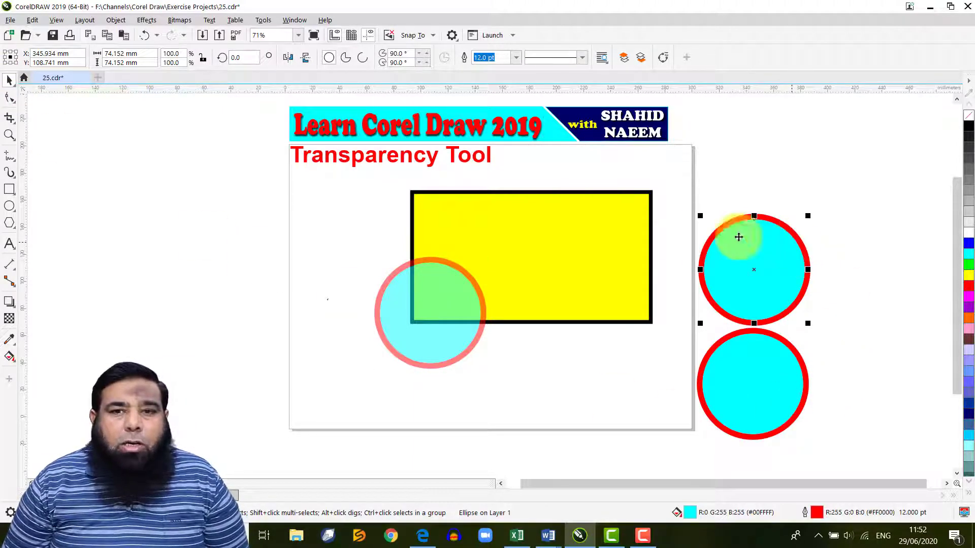
click(10, 320)
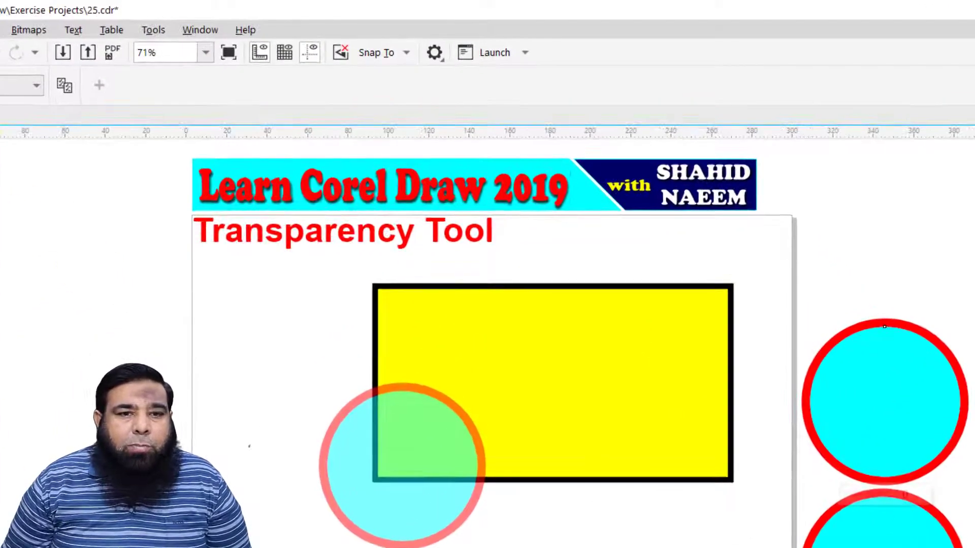
click(65, 93)
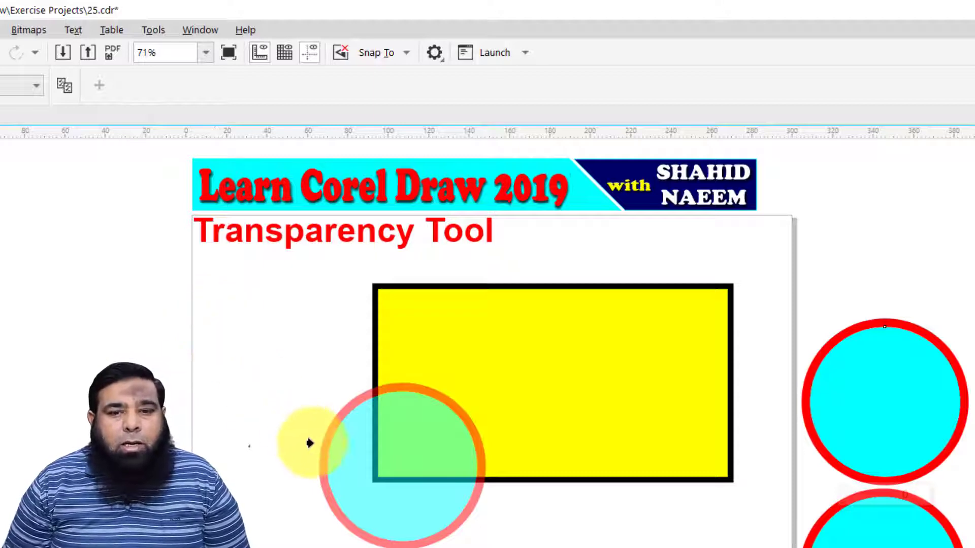
key(ctrl+r)
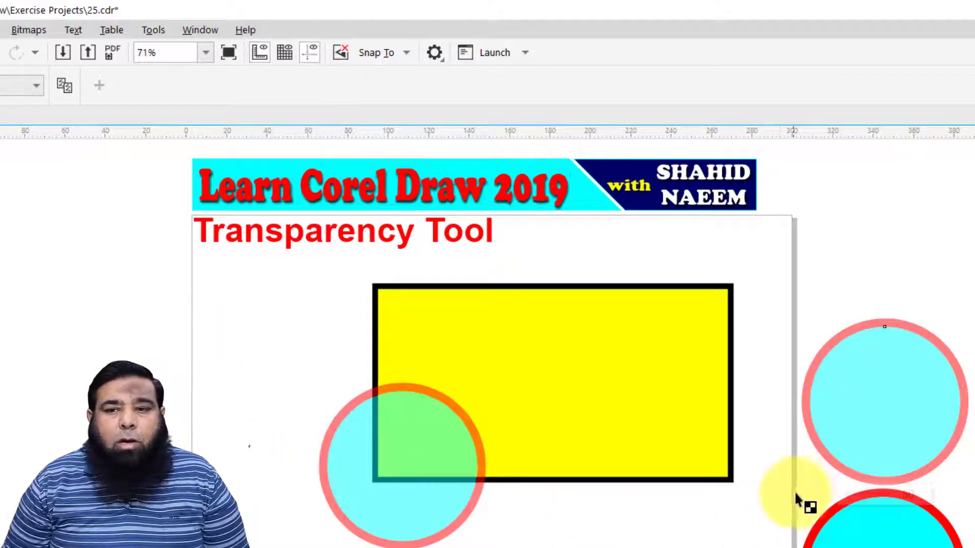
- Move the second transparent circle beside the first one, overlapping the rectangle's lower edge
click(884, 326)
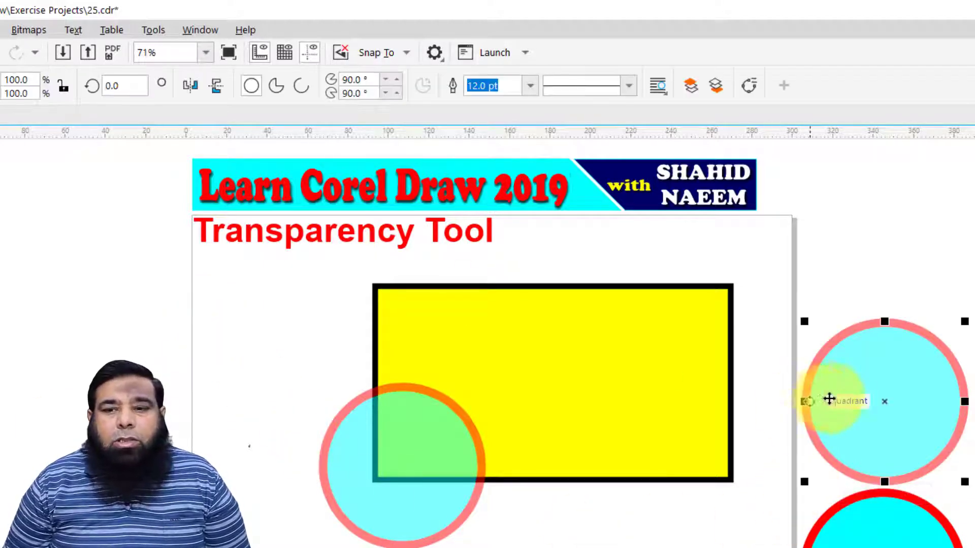
drag(890, 400, 571, 471)
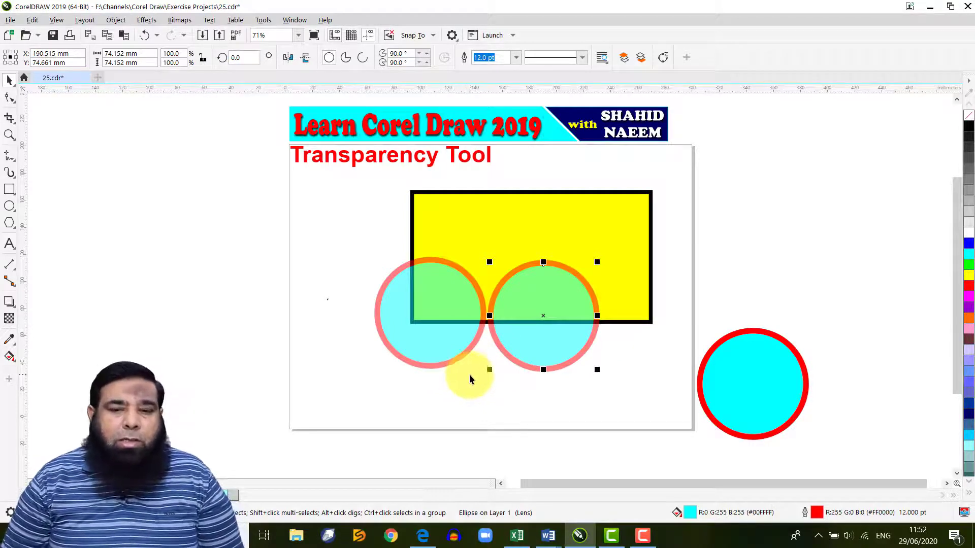
click(322, 352)
click(518, 359)
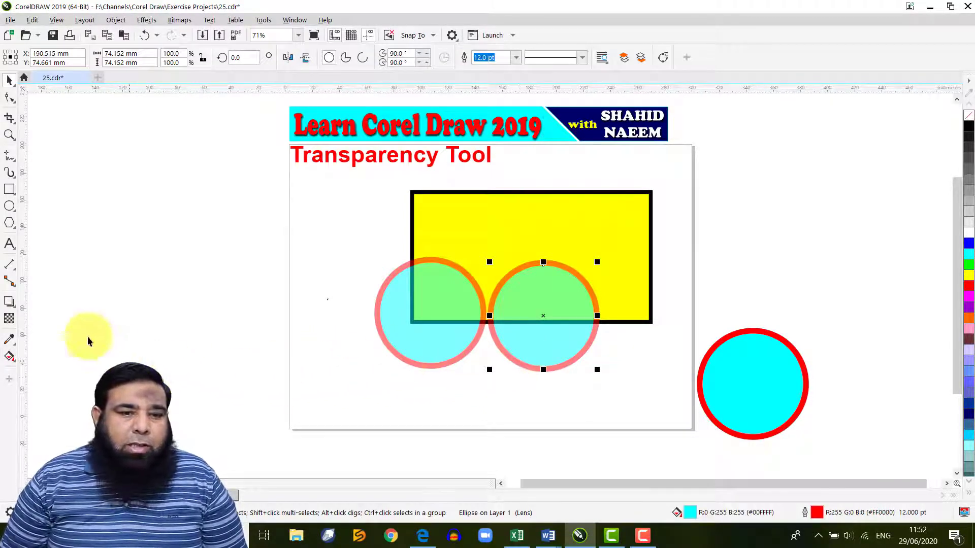
- Remove the second circle's uniform transparency and apply a fountain transparency to it
click(9, 318)
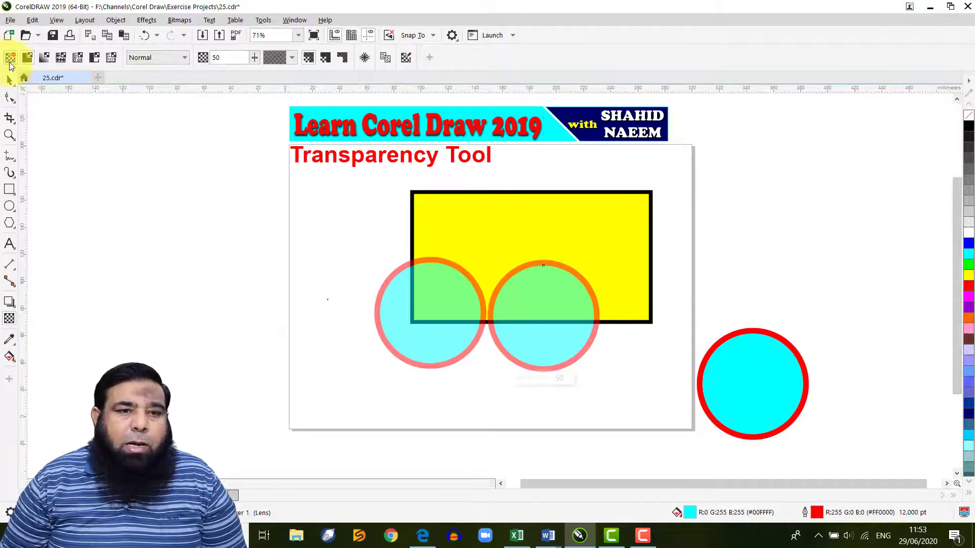
click(10, 59)
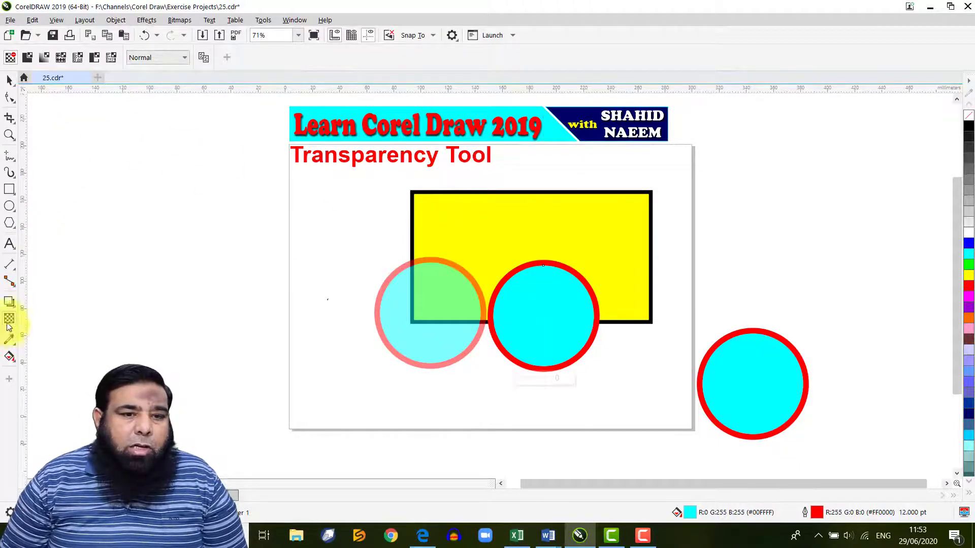
click(42, 59)
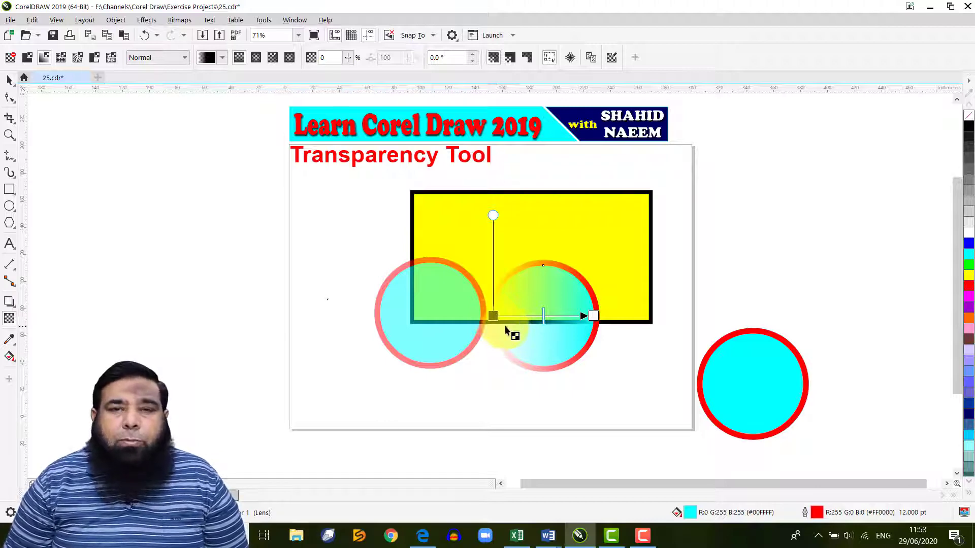
- Reshape the second circle's fountain transparency by shifting its start and rotation handles, adding an intermediate node with transparency 81 at position 43%
drag(494, 316, 540, 359)
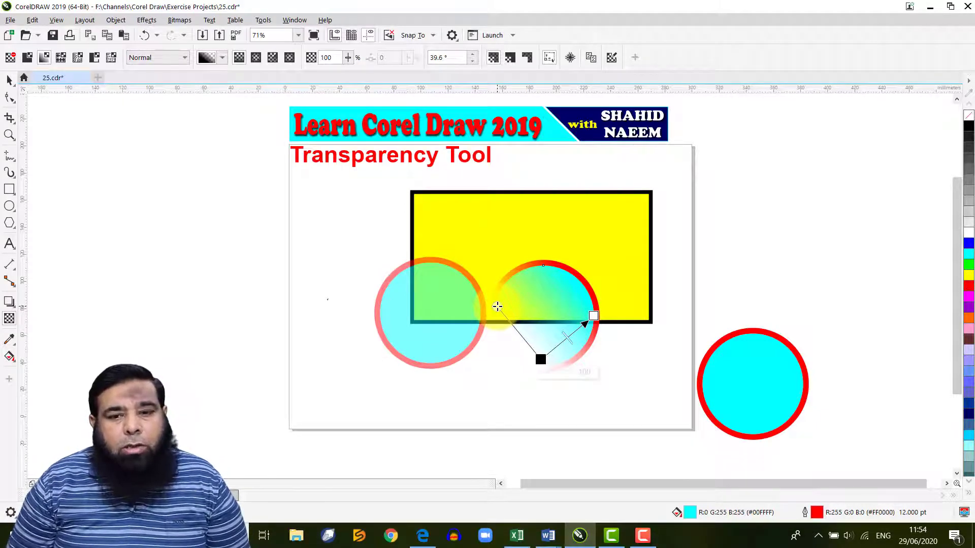
drag(497, 306, 543, 265)
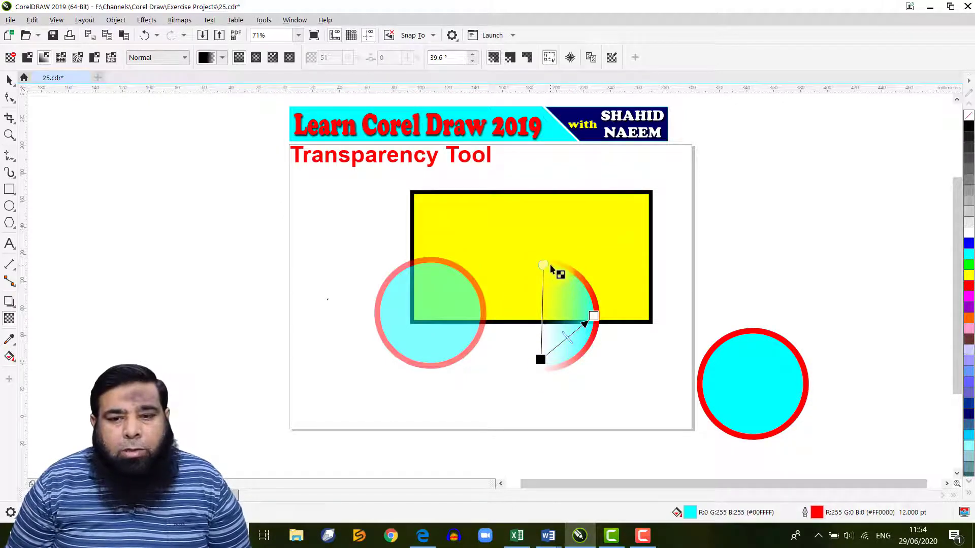
drag(543, 266, 513, 290)
drag(540, 359, 537, 327)
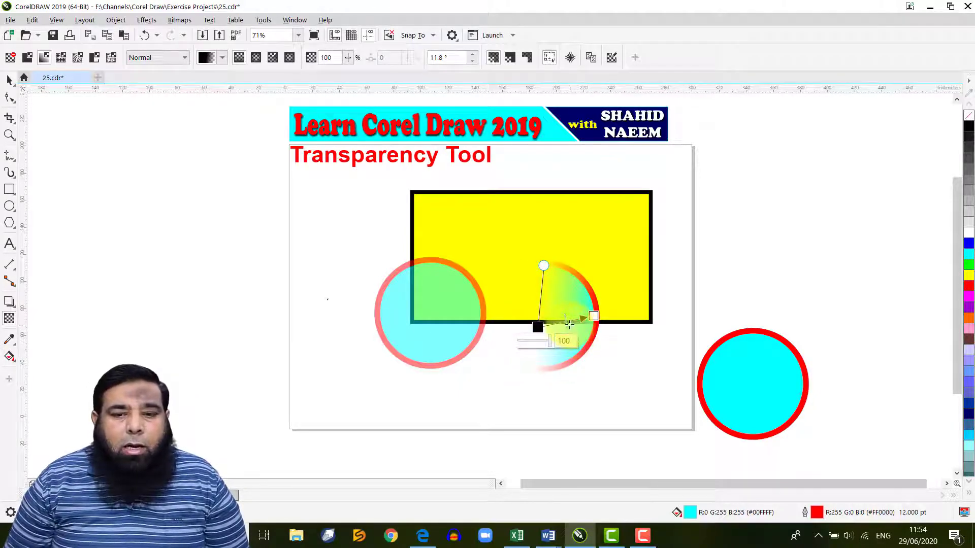
drag(544, 265, 498, 294)
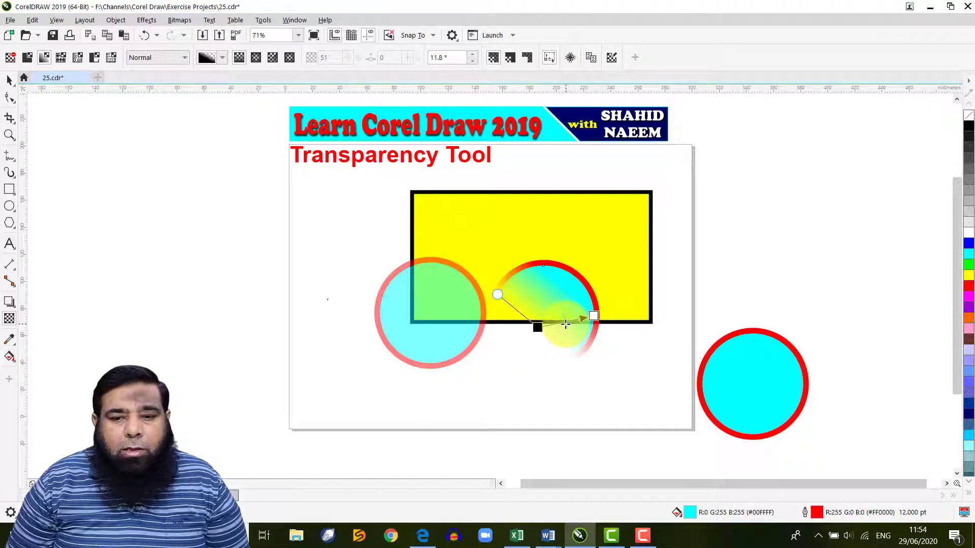
drag(565, 324, 555, 382)
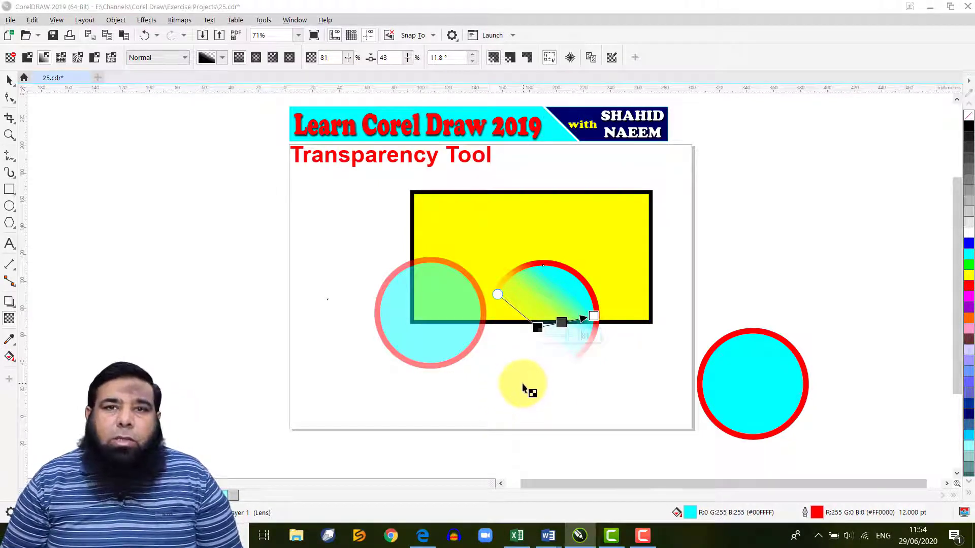
- Clear and reapply the second circle's fountain transparency, skew it with the rotation handle and shift the whole gradient slightly down
click(10, 57)
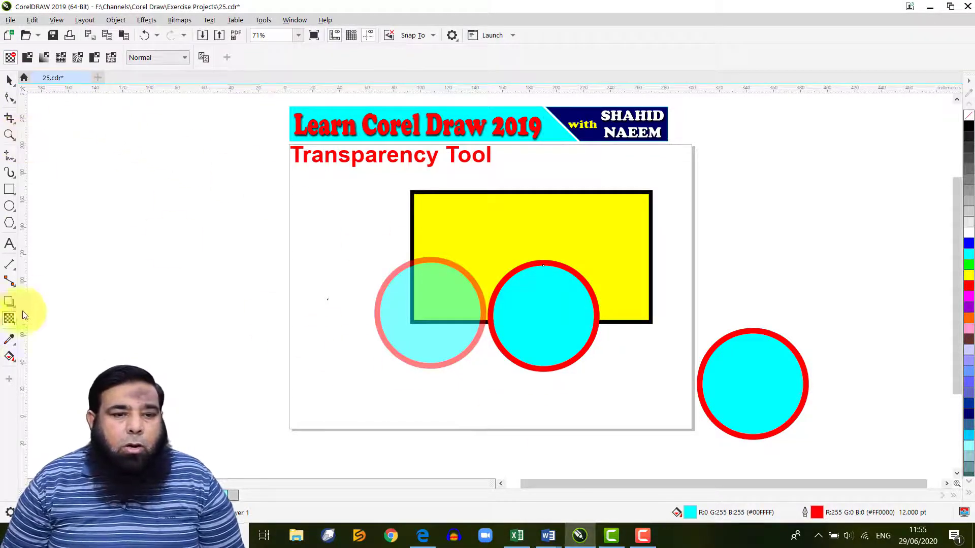
click(44, 57)
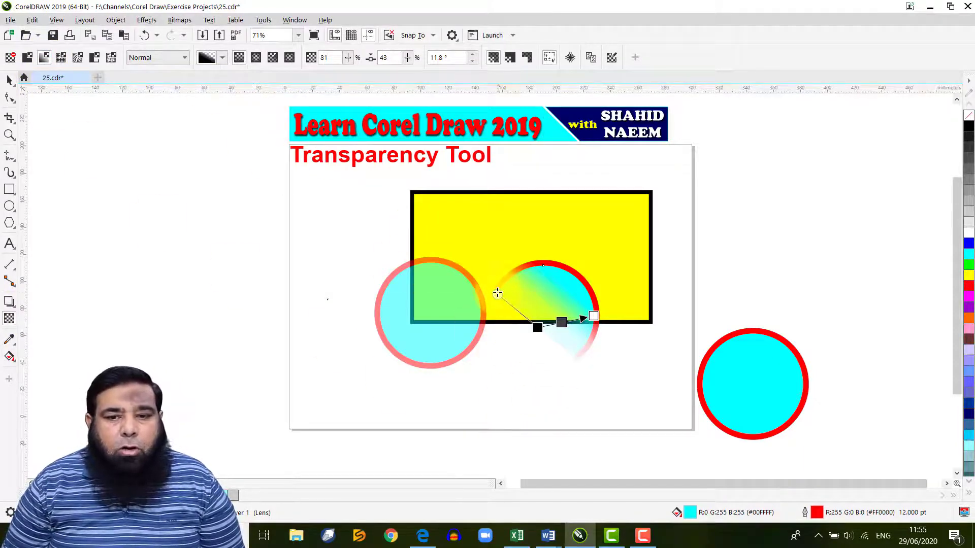
drag(497, 293, 536, 272)
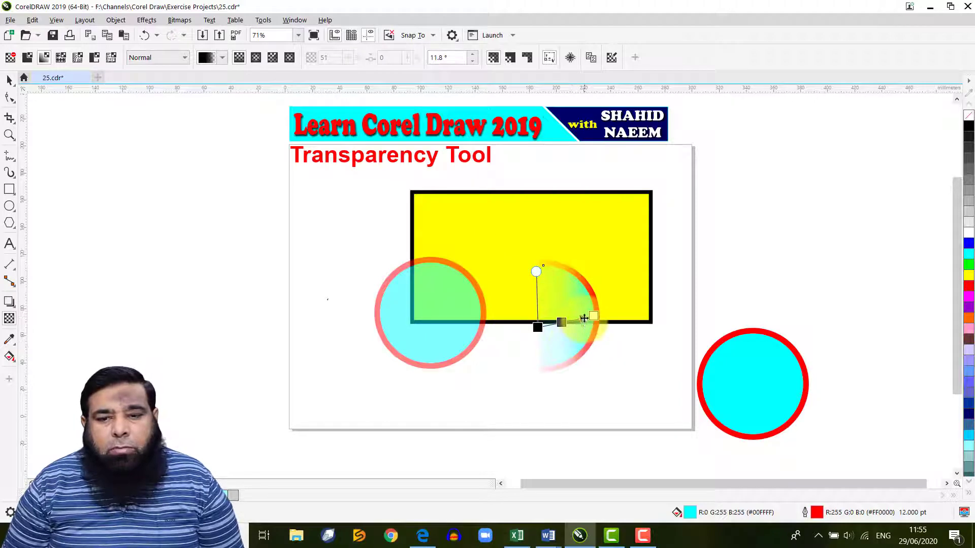
drag(583, 318, 583, 333)
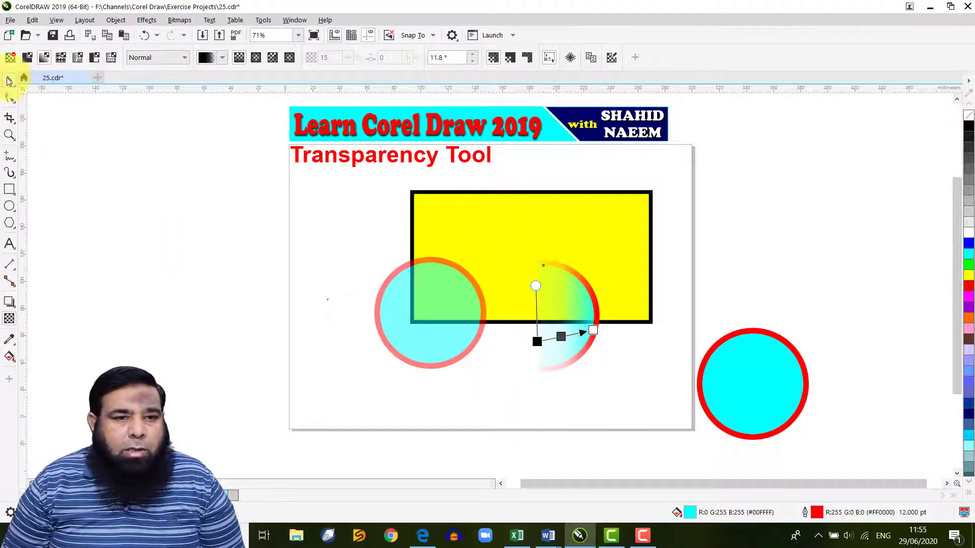
- Delete the second circle with the fountain transparency
click(9, 79)
key(Escape)
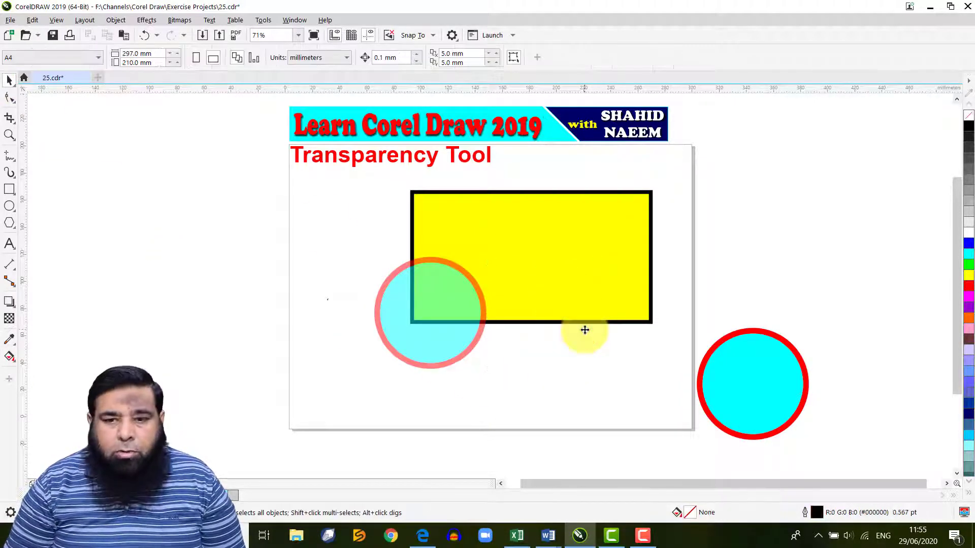
- Move the opaque cyan circle up beside the yellow rectangle's right edge and apply a fountain transparency to it
drag(755, 389, 714, 269)
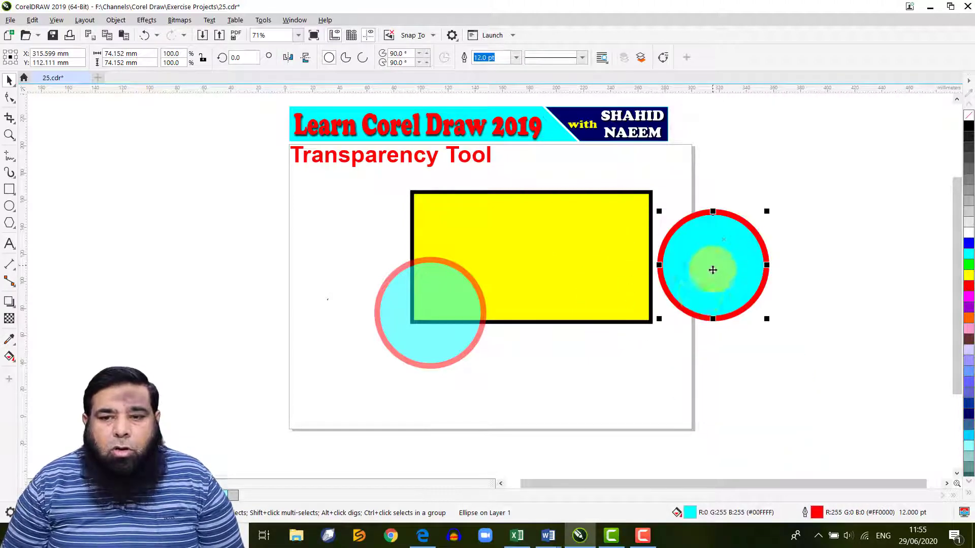
click(9, 320)
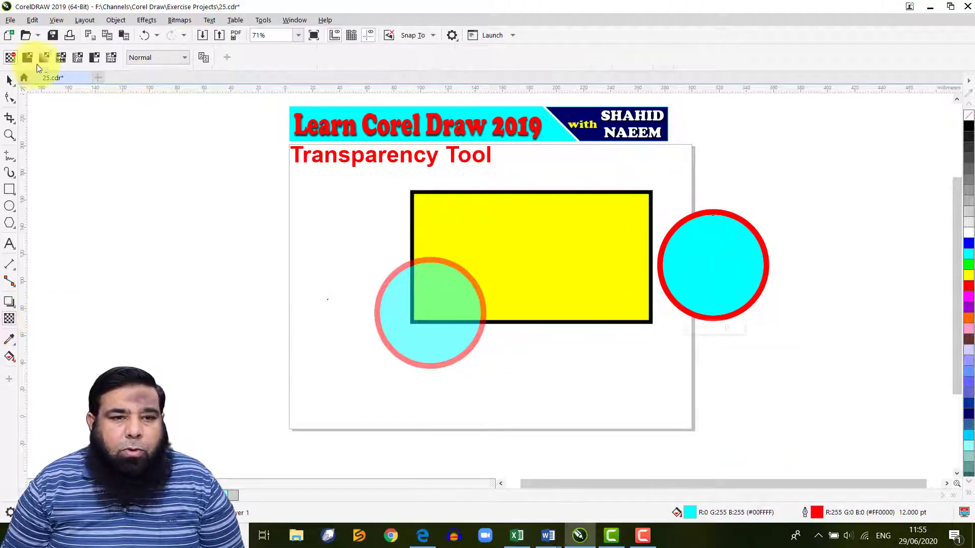
click(43, 58)
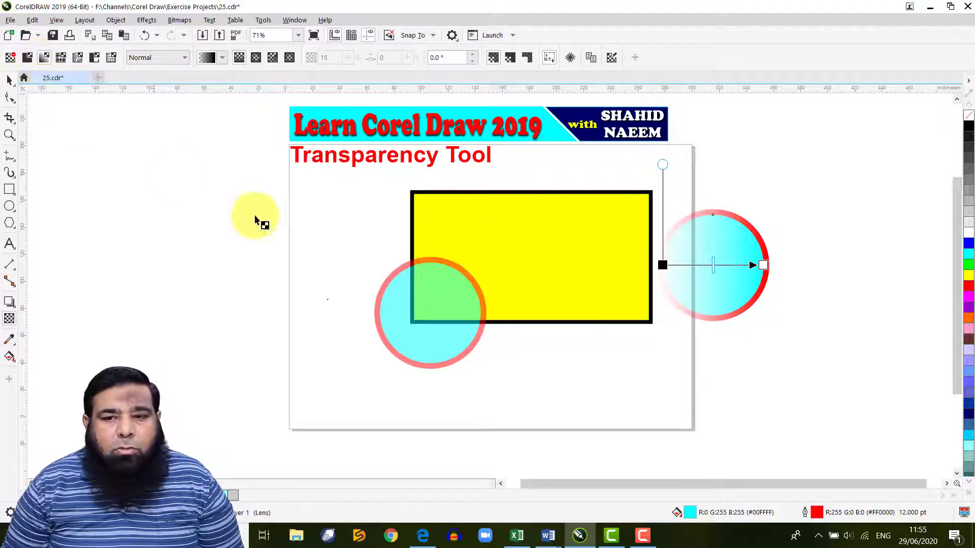
- Switch the circle's fountain transparency through elliptical, conical and rectangular types, back to elliptical, and finally to linear
click(256, 58)
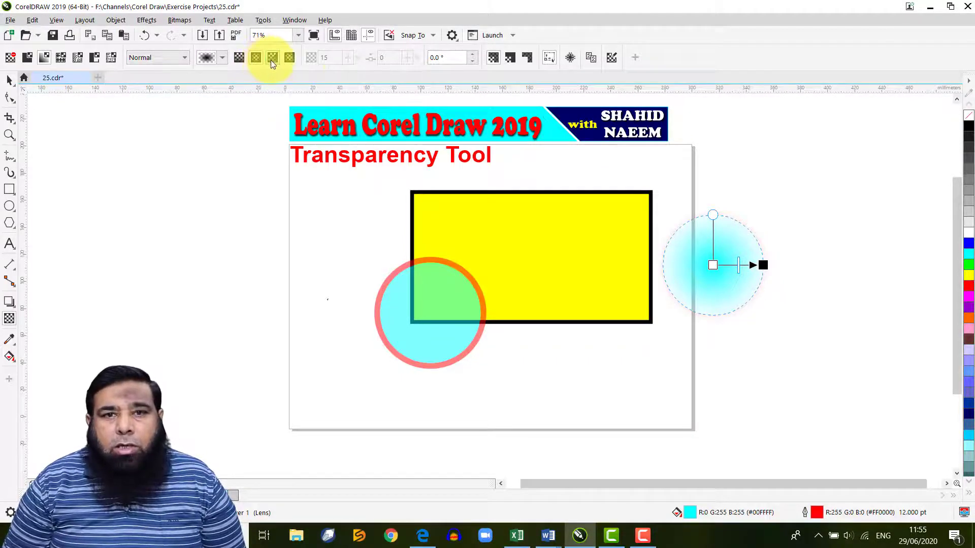
click(271, 60)
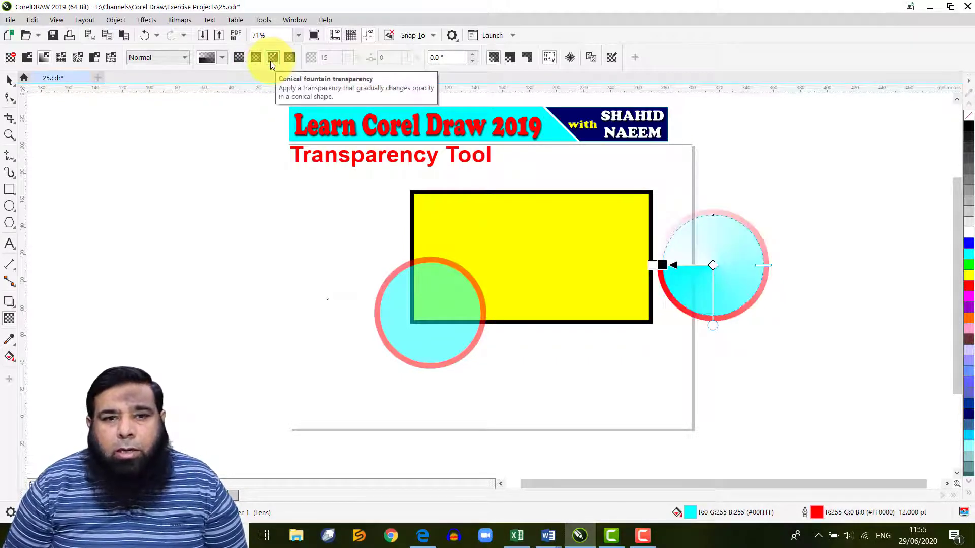
click(288, 59)
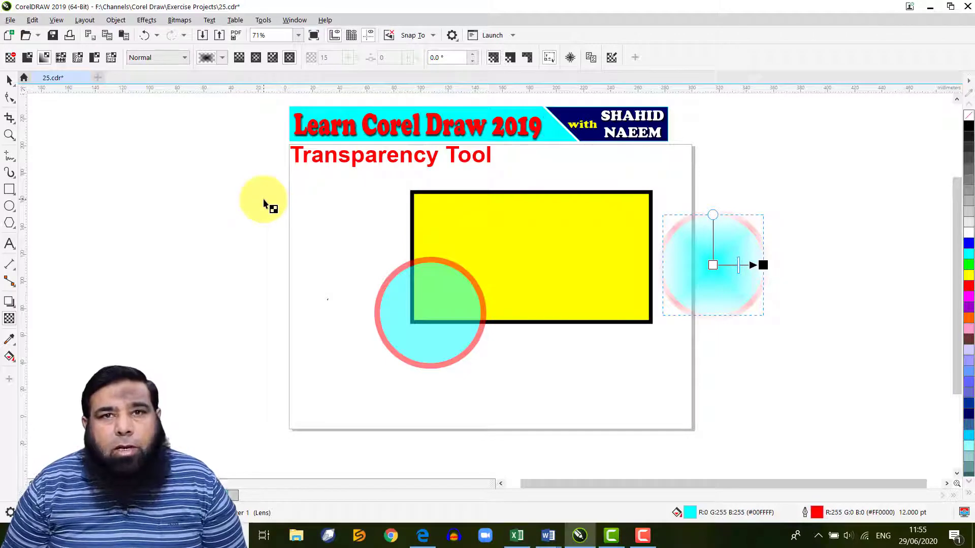
click(255, 61)
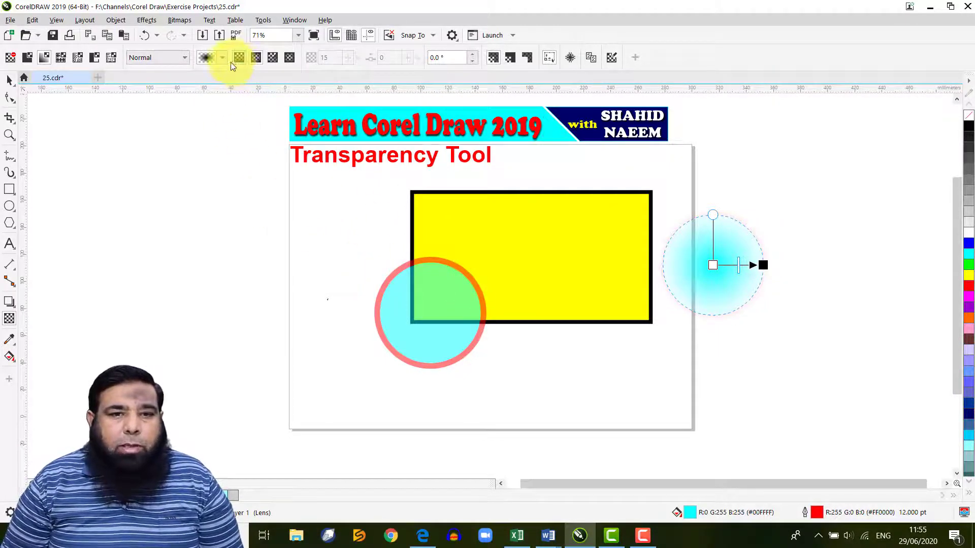
click(237, 60)
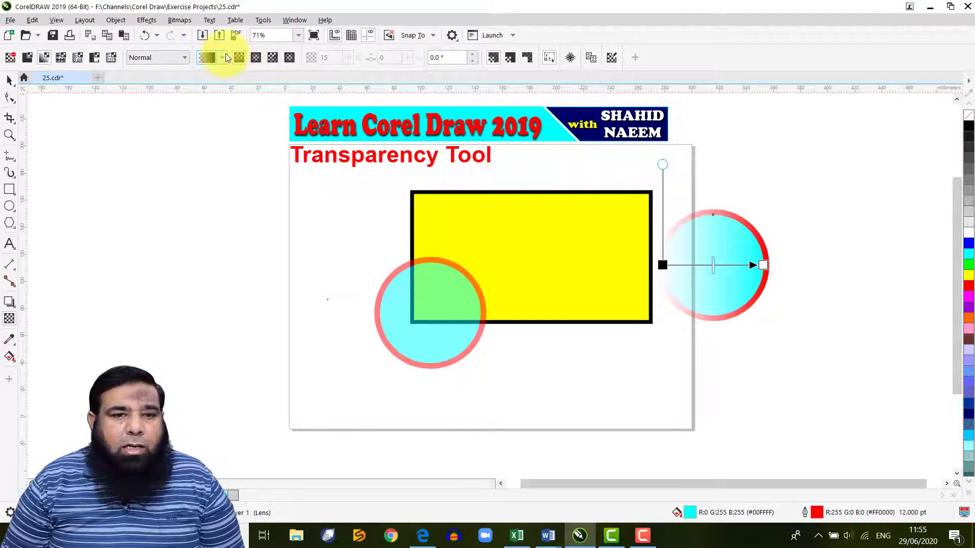
- Try all five preset fountain transparencies on the circle, ending with the last preset
click(224, 58)
click(244, 136)
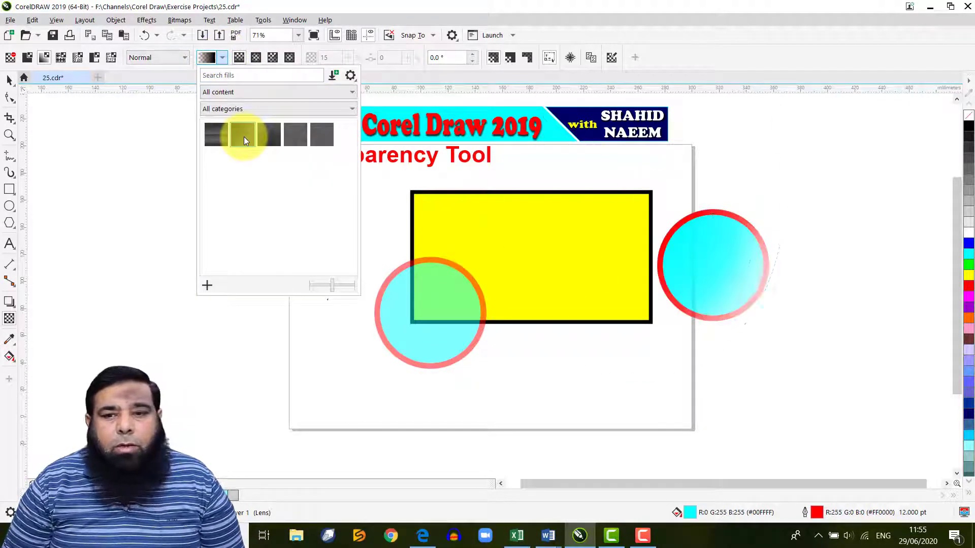
click(216, 137)
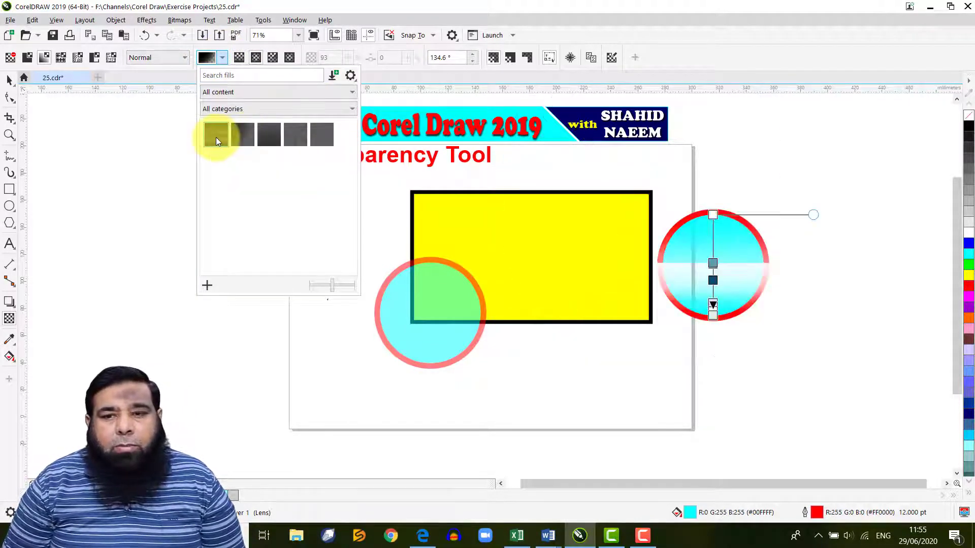
click(266, 137)
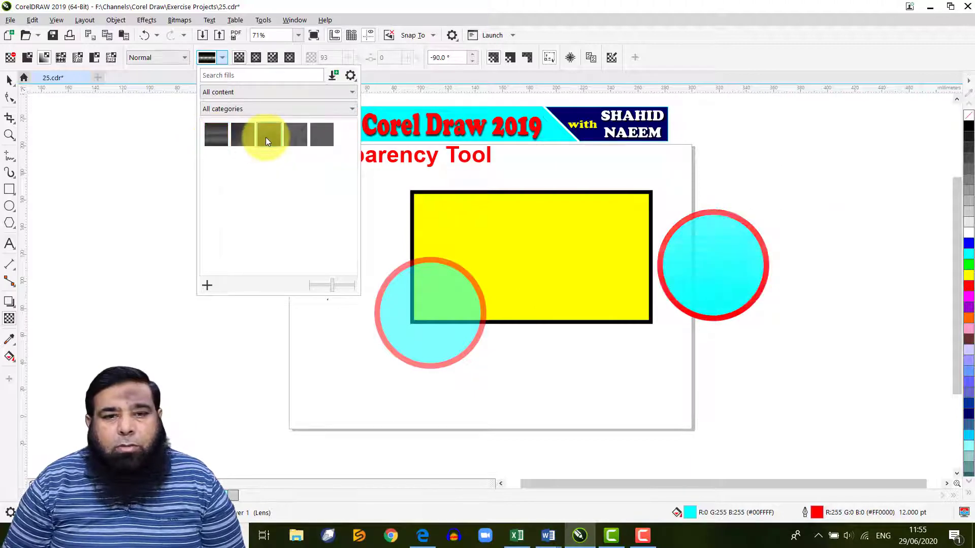
click(293, 137)
click(324, 136)
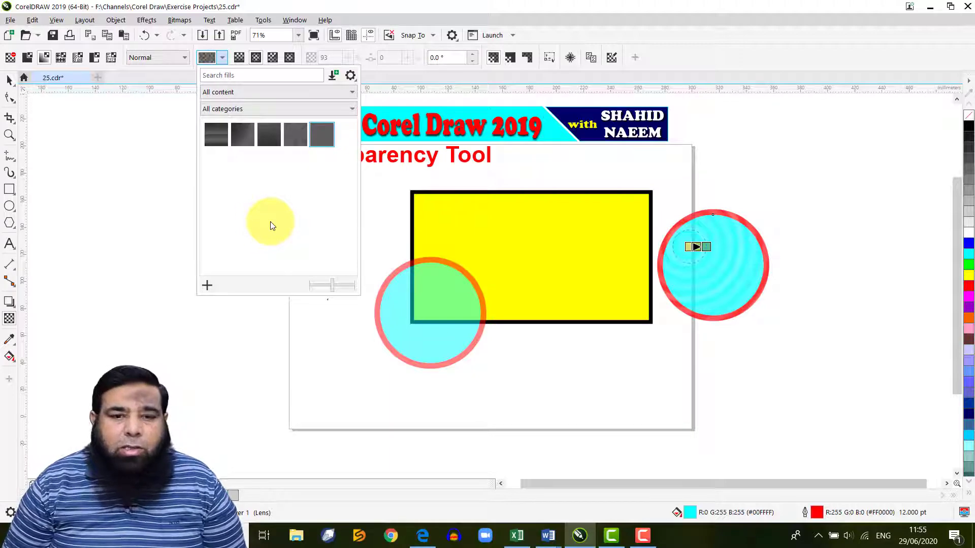
- Undo the fountain transparency applied to the circle beside the rectangle
click(10, 79)
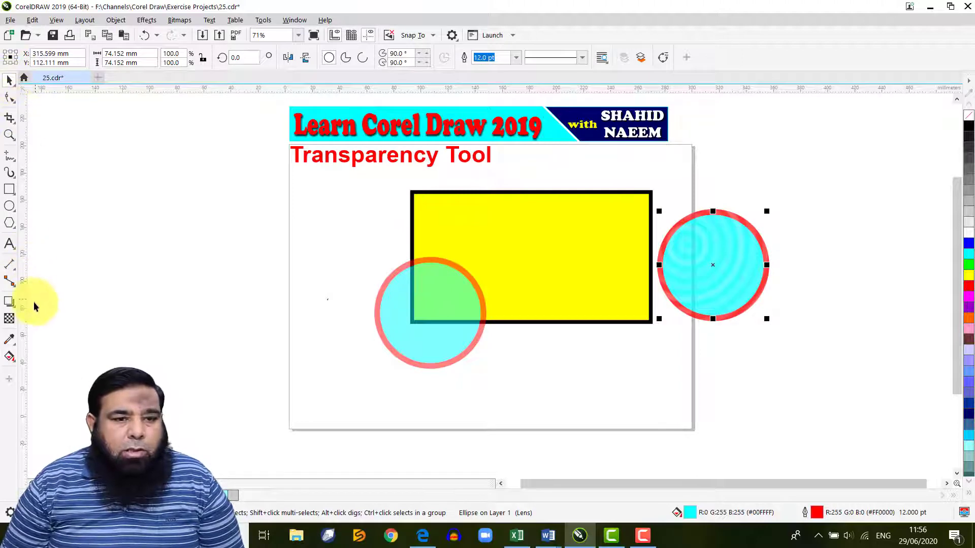
click(10, 319)
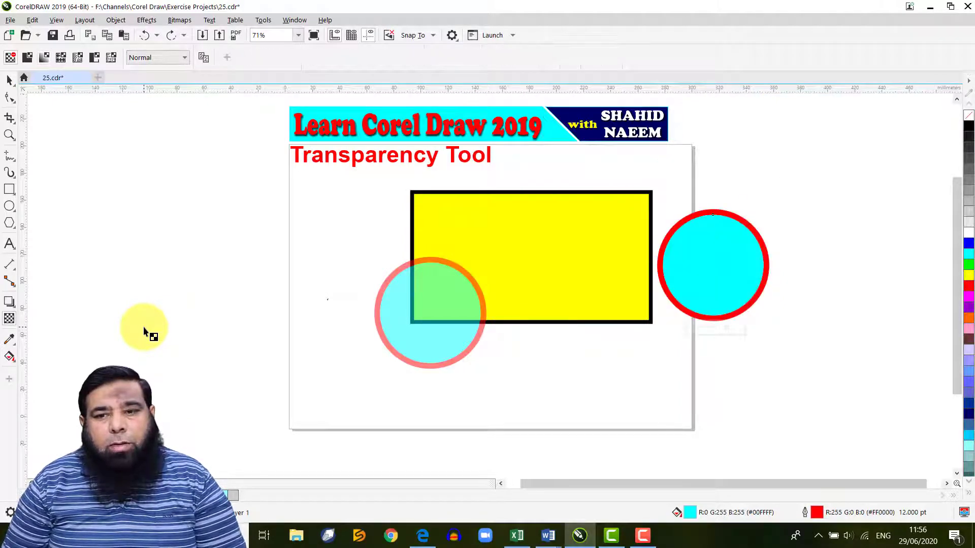
click(9, 82)
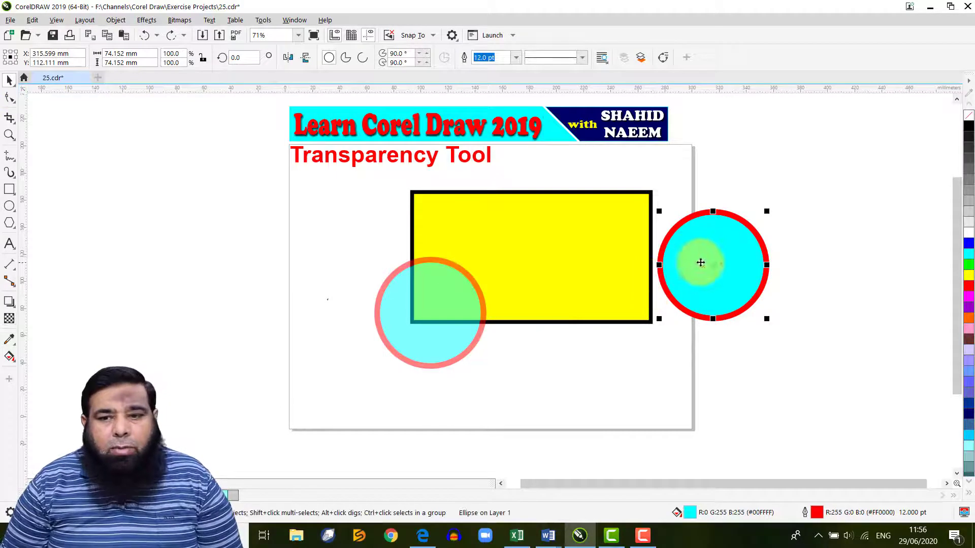
- Duplicate the opaque circle directly below itself and delete the transparent circle overlapping the yellow rectangle's corner
drag(714, 267, 711, 381)
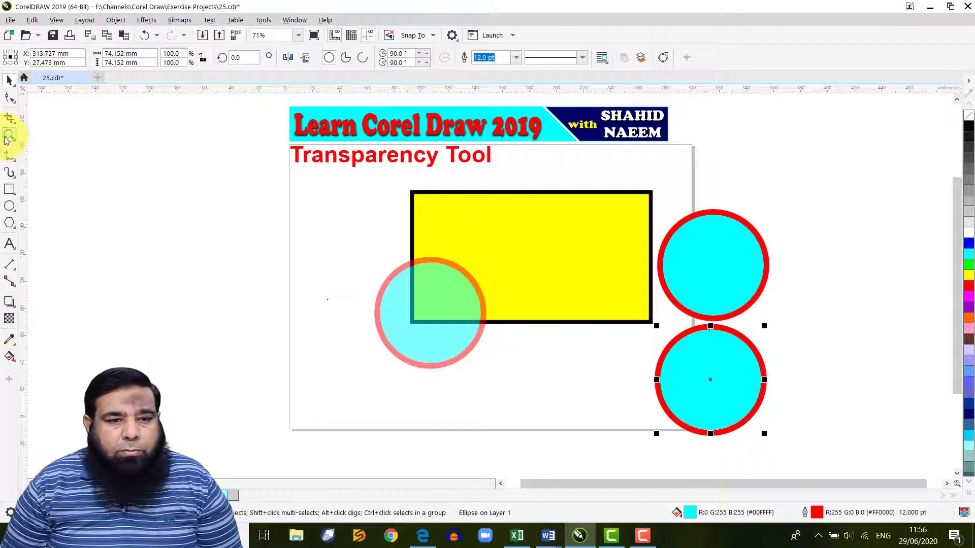
click(392, 321)
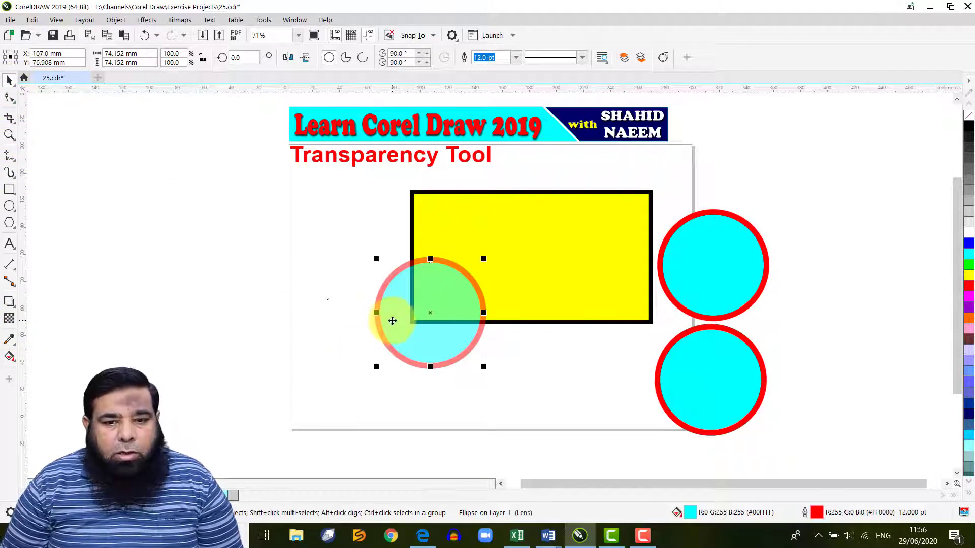
key(Delete)
- Apply a vector pattern transparency to the upper cyan circle
click(722, 239)
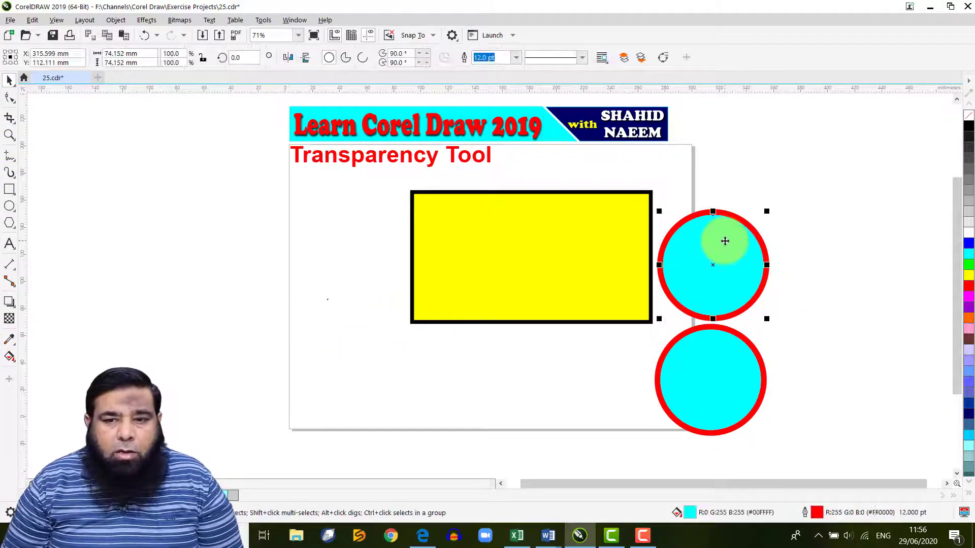
click(9, 319)
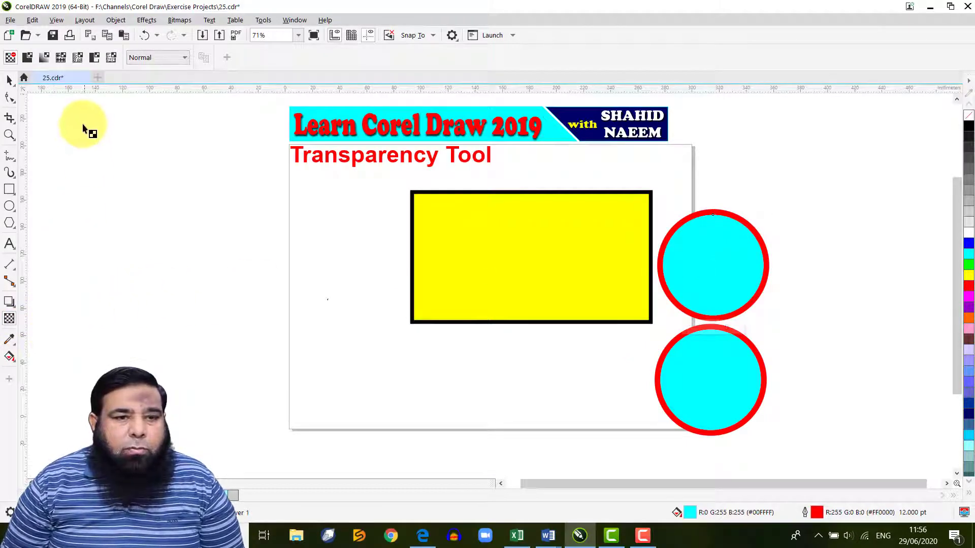
click(68, 62)
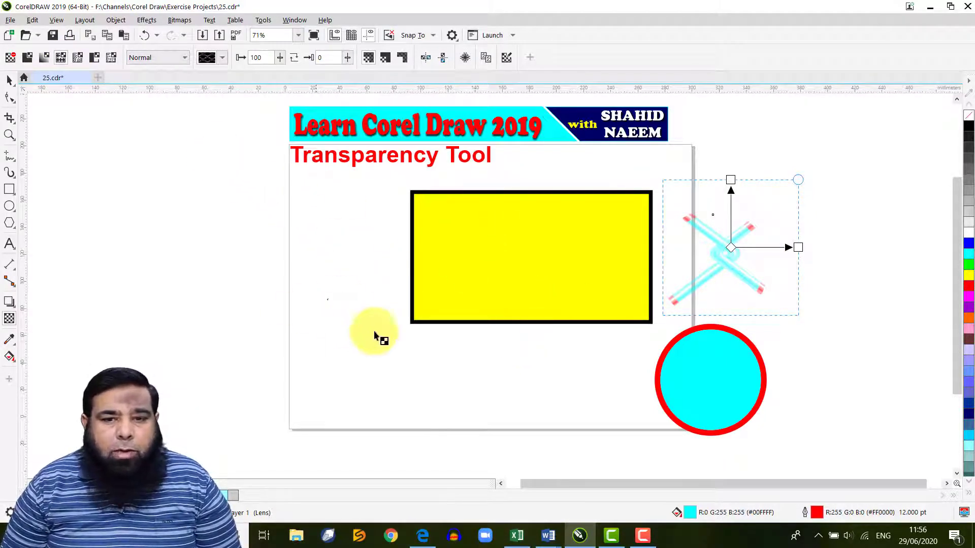
- Delete the circle with the pattern transparency and the opaque circle below it
click(9, 81)
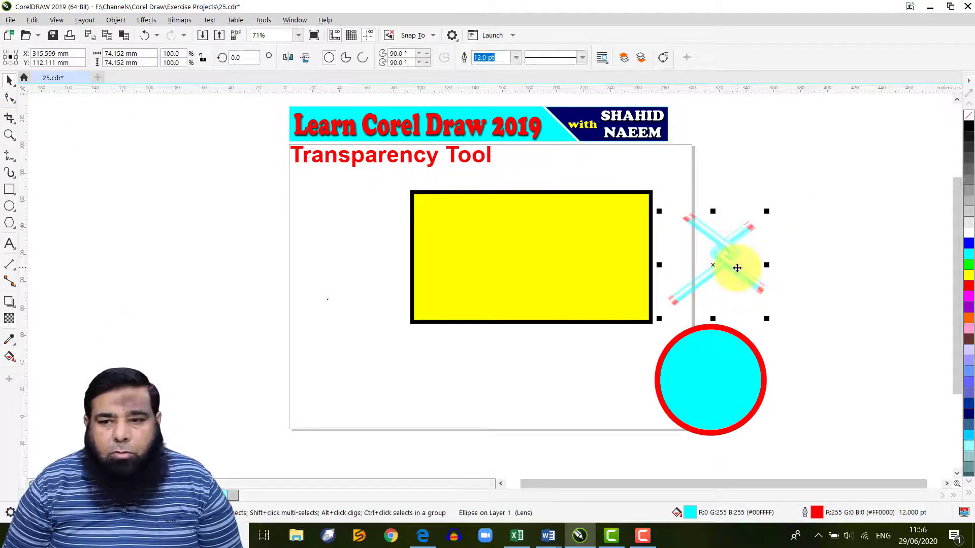
key(Delete)
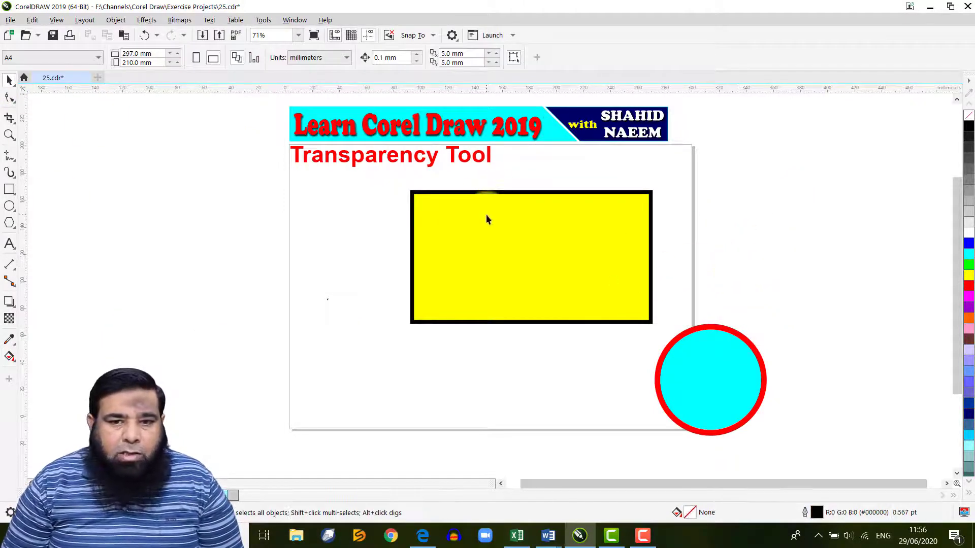
click(487, 219)
click(702, 335)
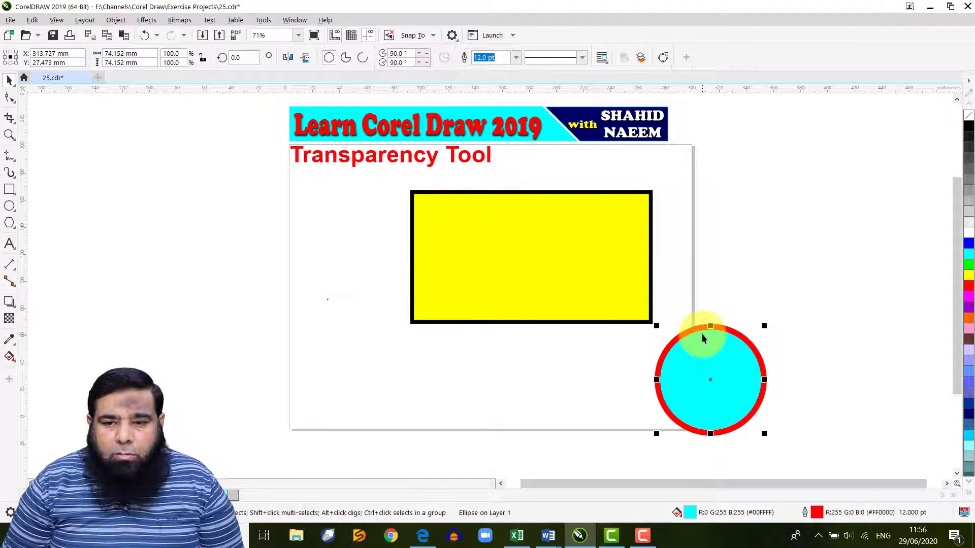
key(Delete)
- Place two copies of the yellow rectangle beside it, one above the other, and fill the upper one cyan and the lower one pink
click(578, 251)
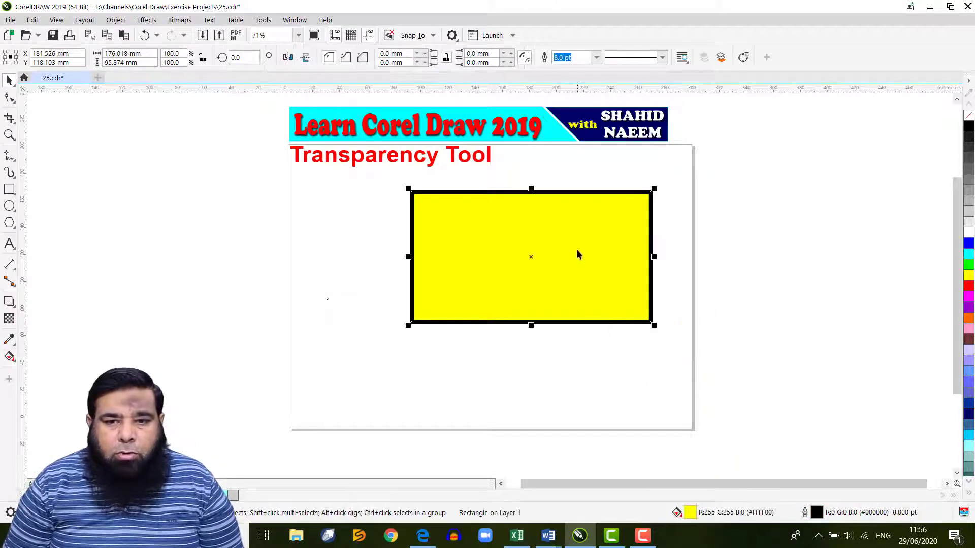
drag(568, 252, 794, 401)
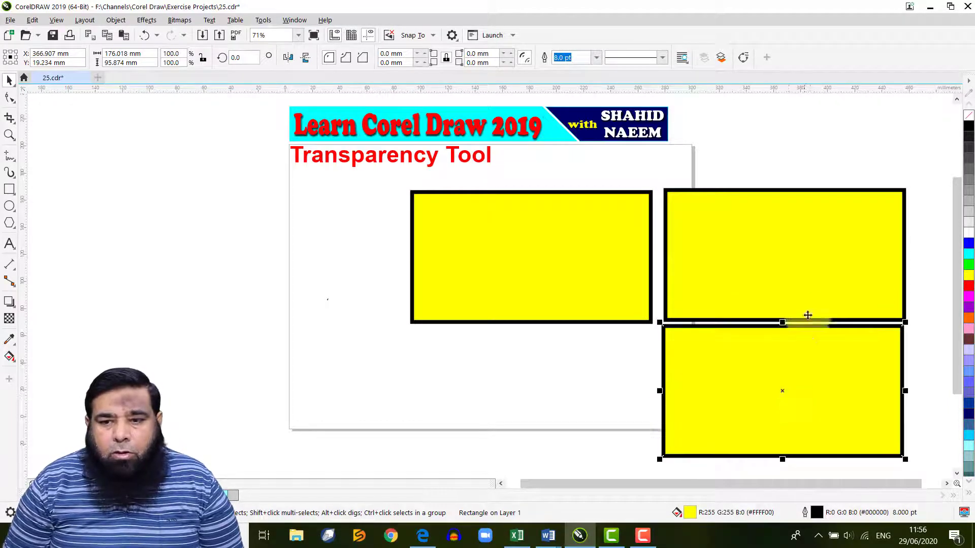
click(816, 277)
click(967, 257)
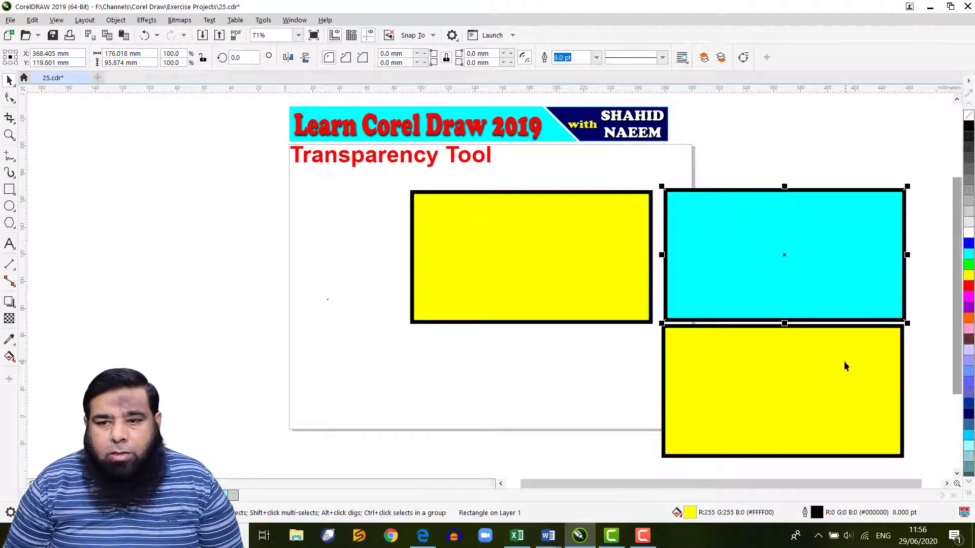
click(845, 365)
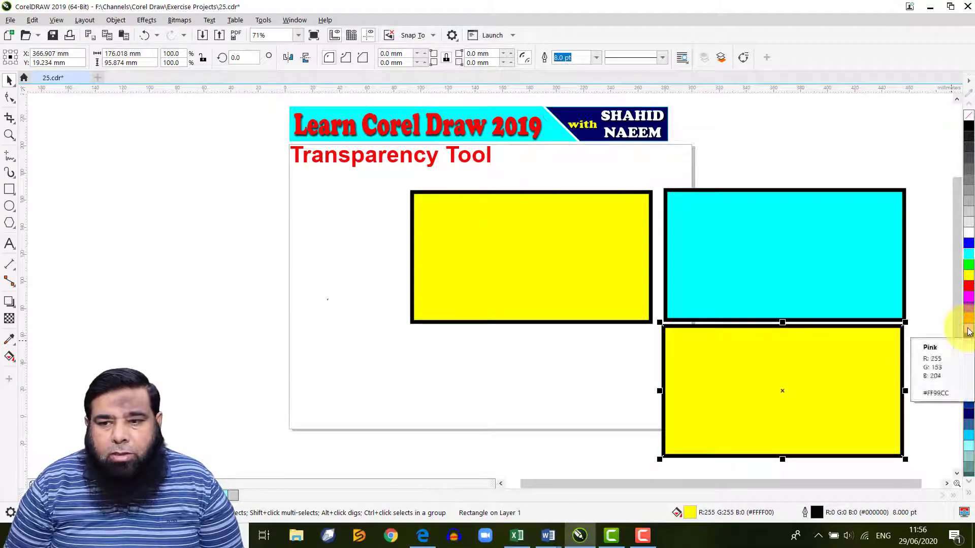
click(969, 331)
- Apply a vector pattern transparency to the yellow rectangle
click(510, 259)
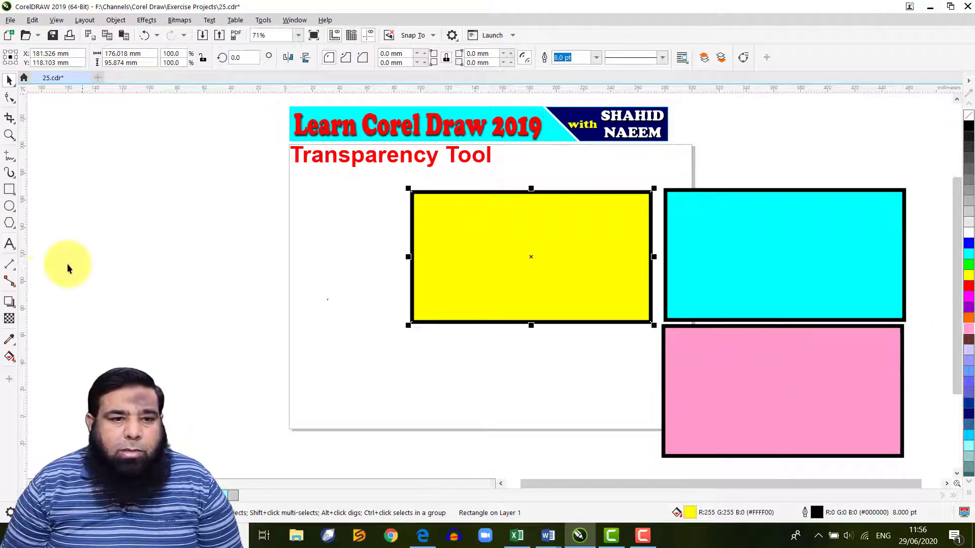
click(9, 319)
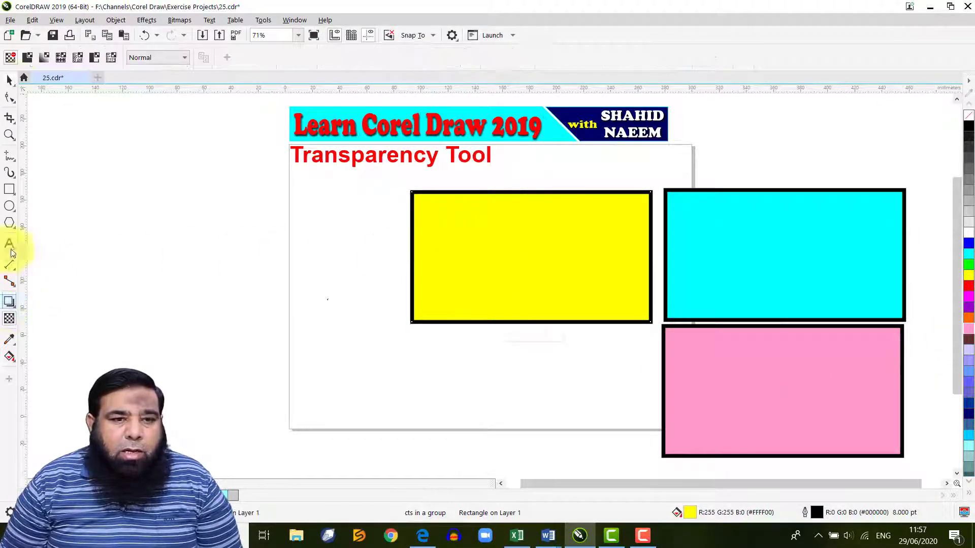
click(59, 59)
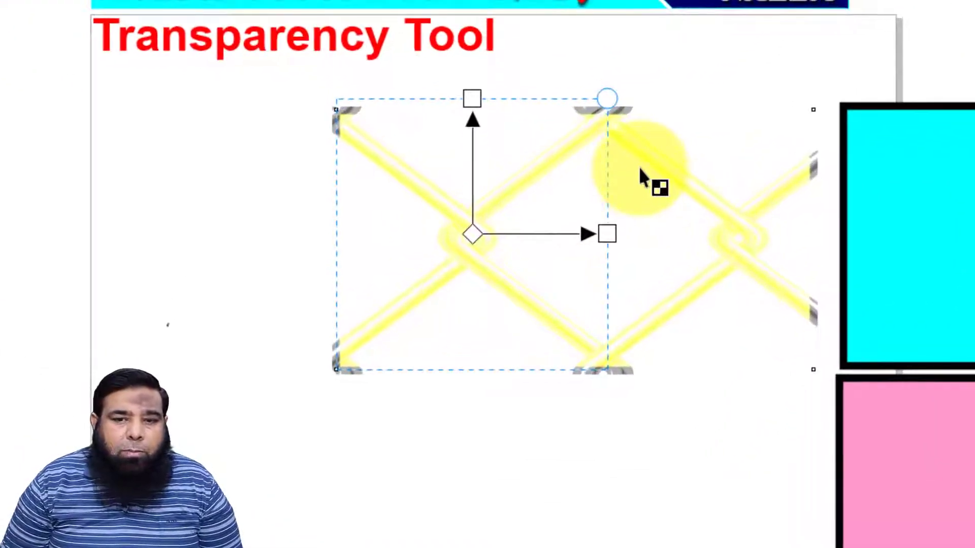
- Redraw the rectangle's wire-mesh pattern transparency several times from different starting points, making the tile smaller and rotated
drag(641, 169, 665, 212)
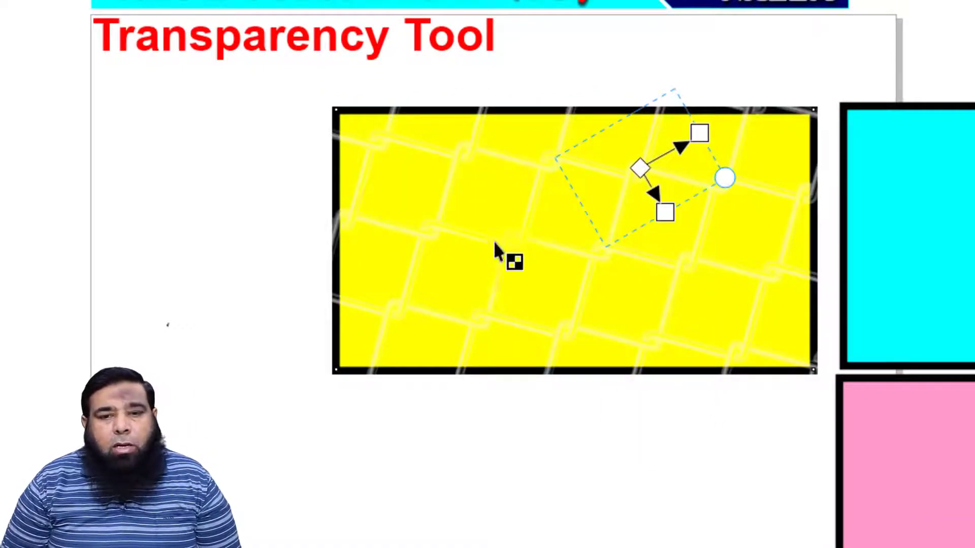
drag(479, 196, 544, 245)
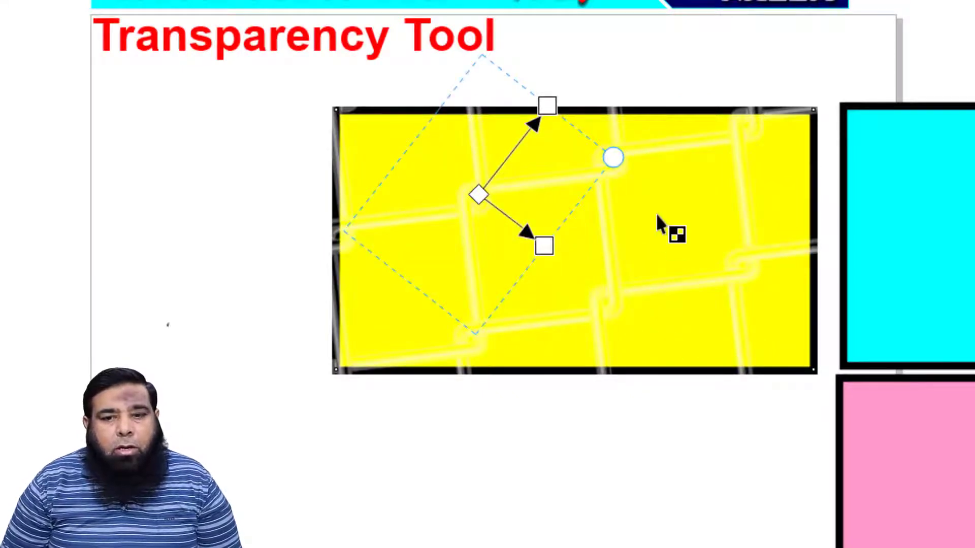
drag(658, 216, 681, 251)
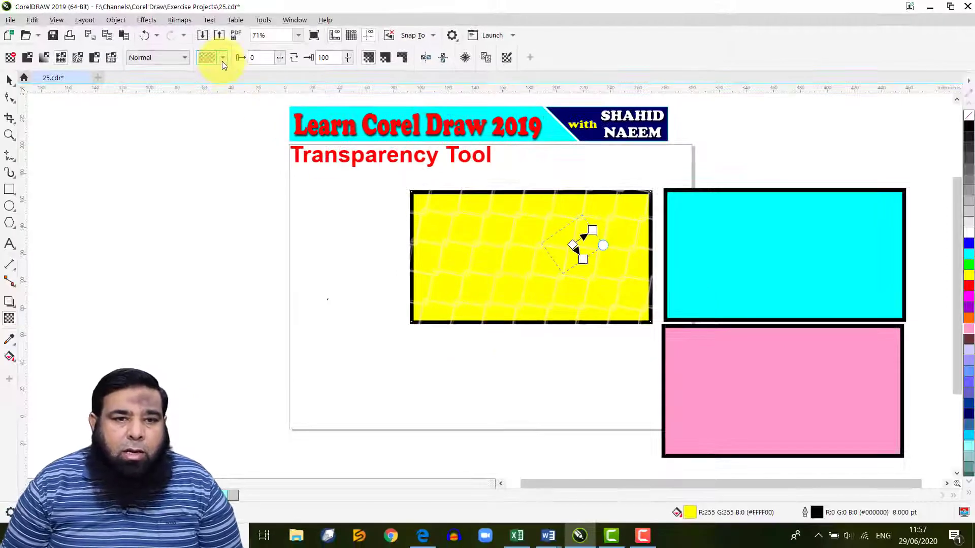
- Change the yellow rectangle's transparency pattern to Vector Pattern 174
click(222, 60)
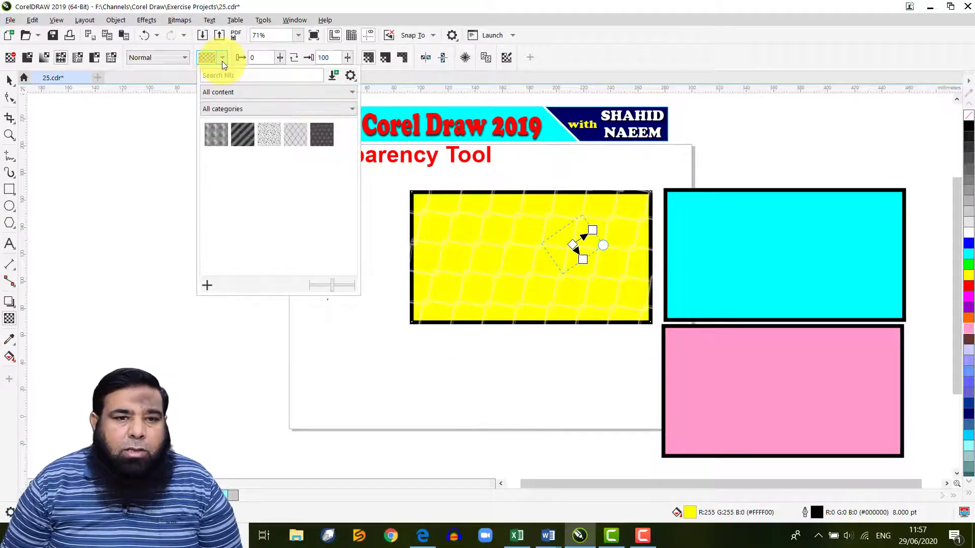
click(266, 138)
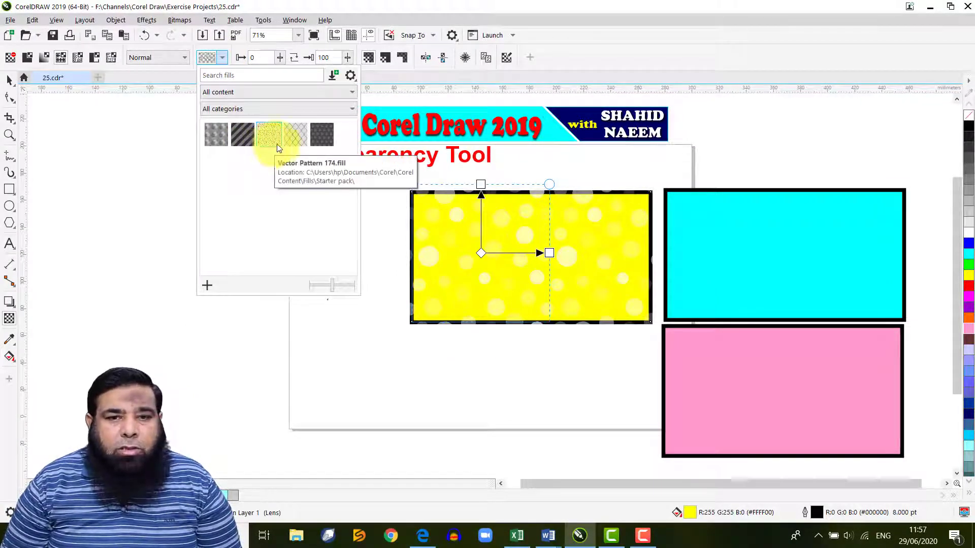
- Preview other vector patterns on the yellow rectangle, apply the overlapping-bubbles one, and redraw its tile smaller and rotated near the upper right
click(301, 139)
click(323, 140)
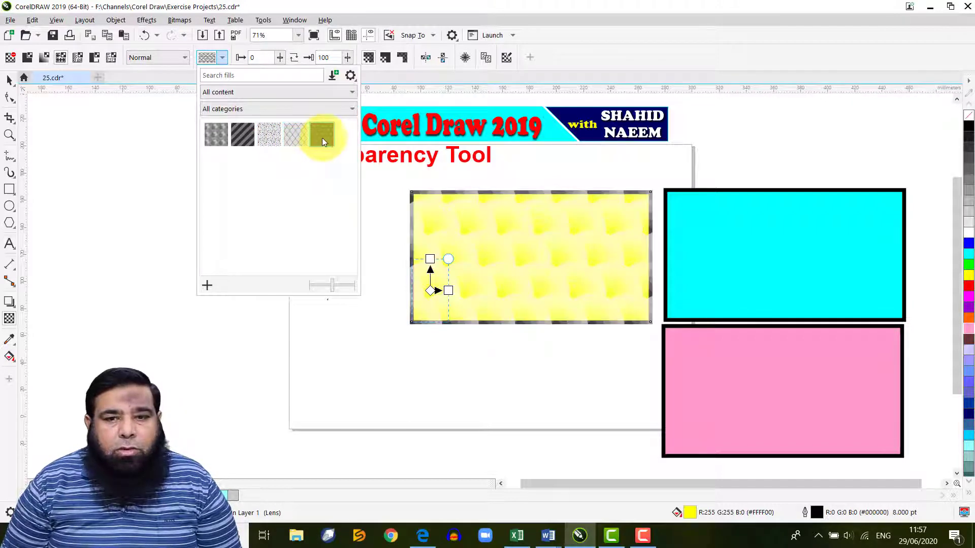
click(217, 138)
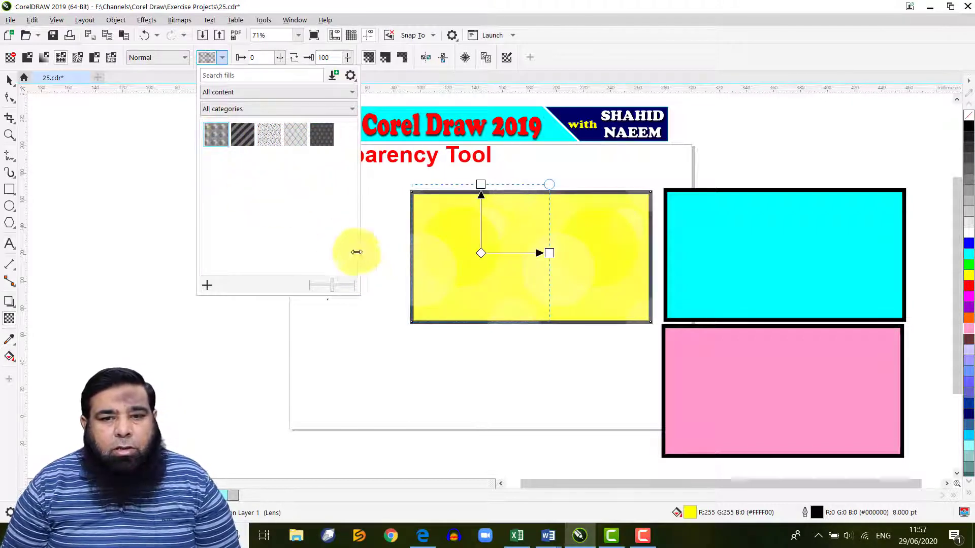
click(584, 230)
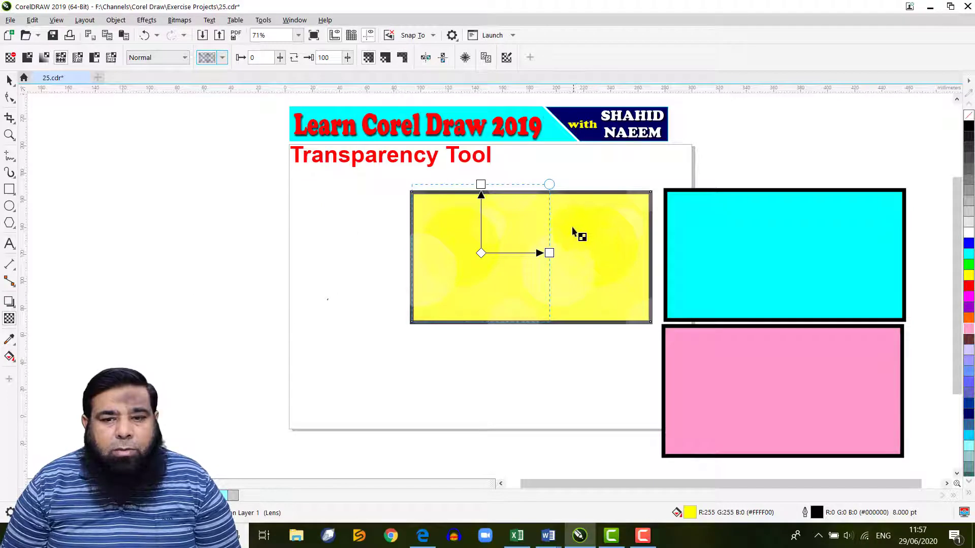
drag(573, 231, 594, 258)
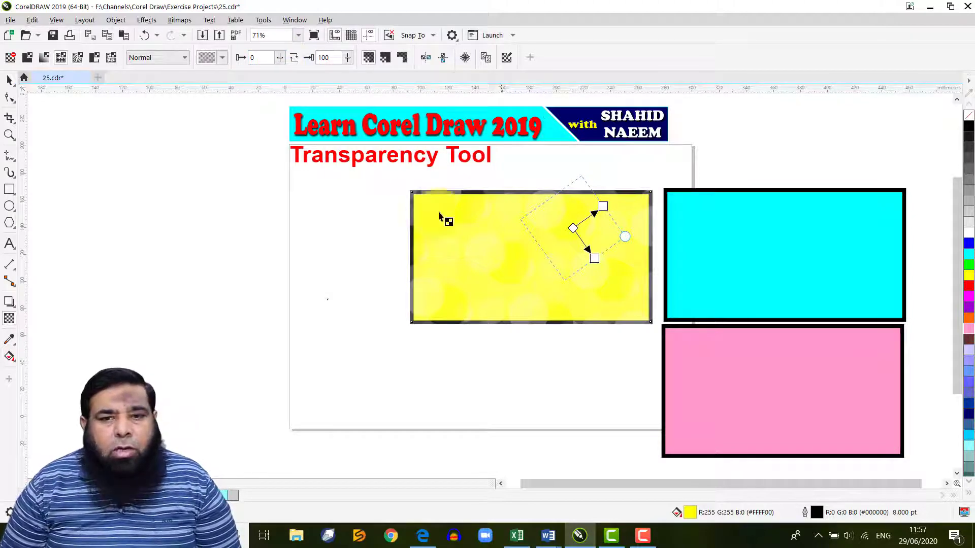
- Adjust the yellow rectangle's pattern transparency, setting the foreground transparency to 8 and the background transparency to 83
click(280, 61)
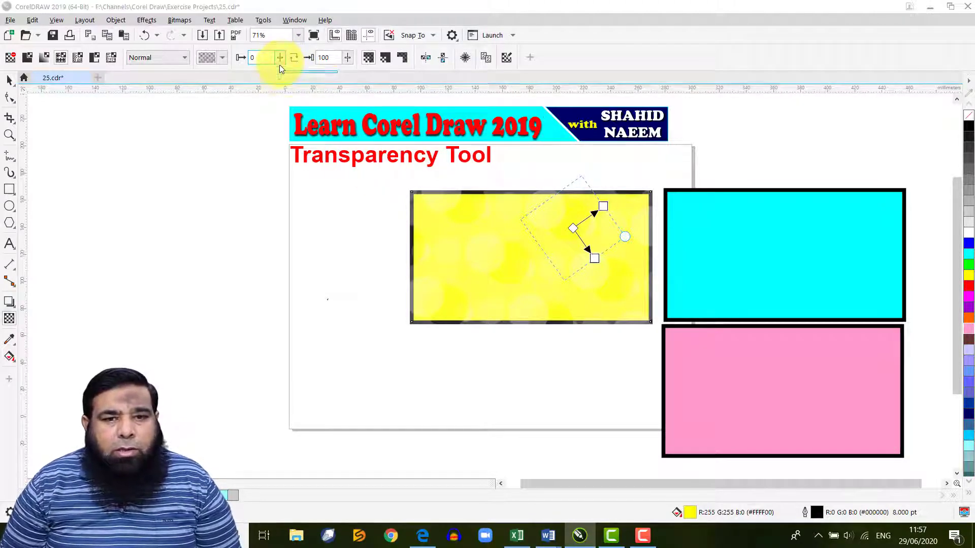
drag(279, 75, 314, 78)
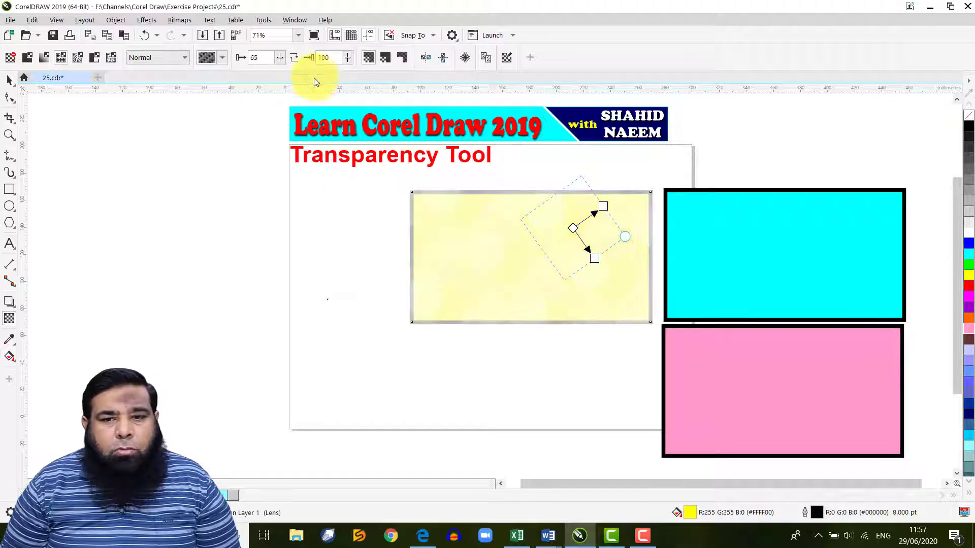
click(279, 60)
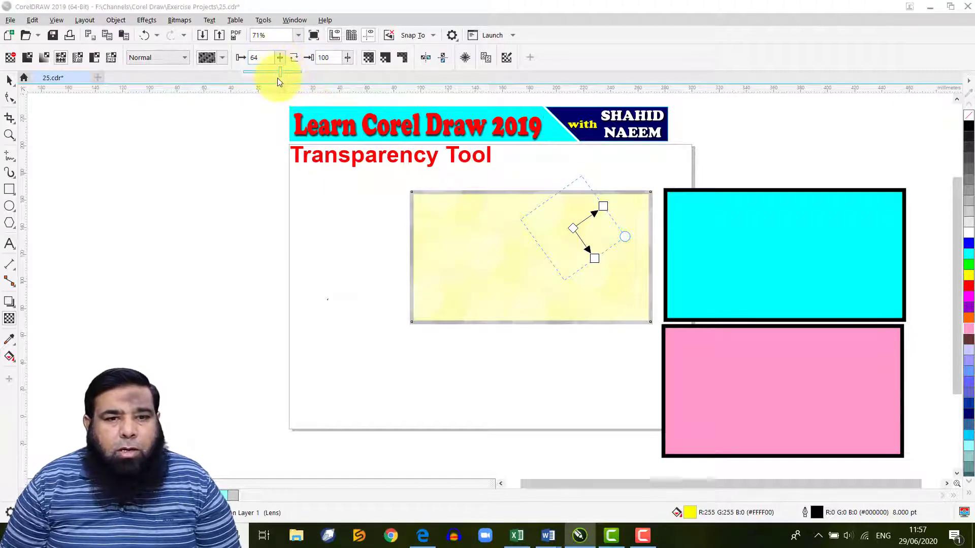
drag(251, 74, 252, 74)
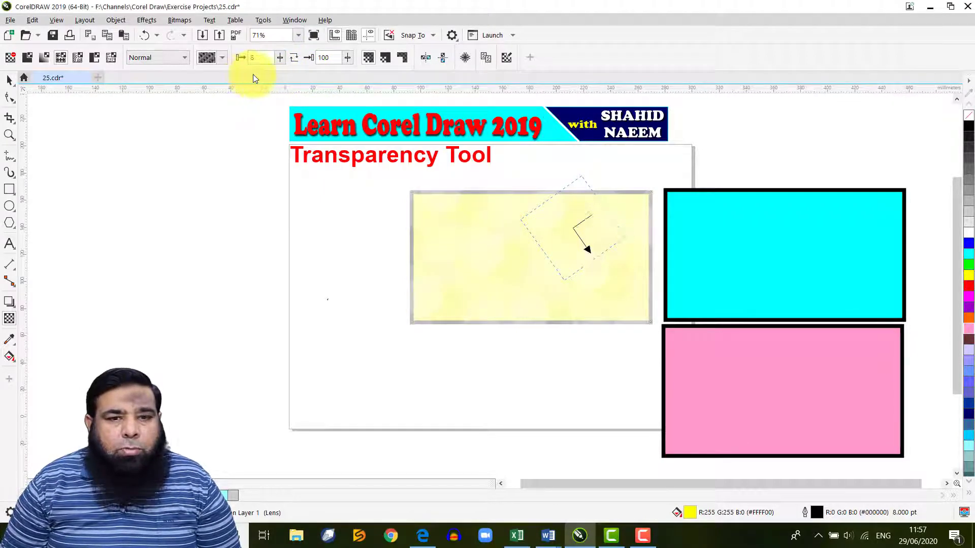
click(348, 57)
drag(347, 74, 308, 74)
click(346, 59)
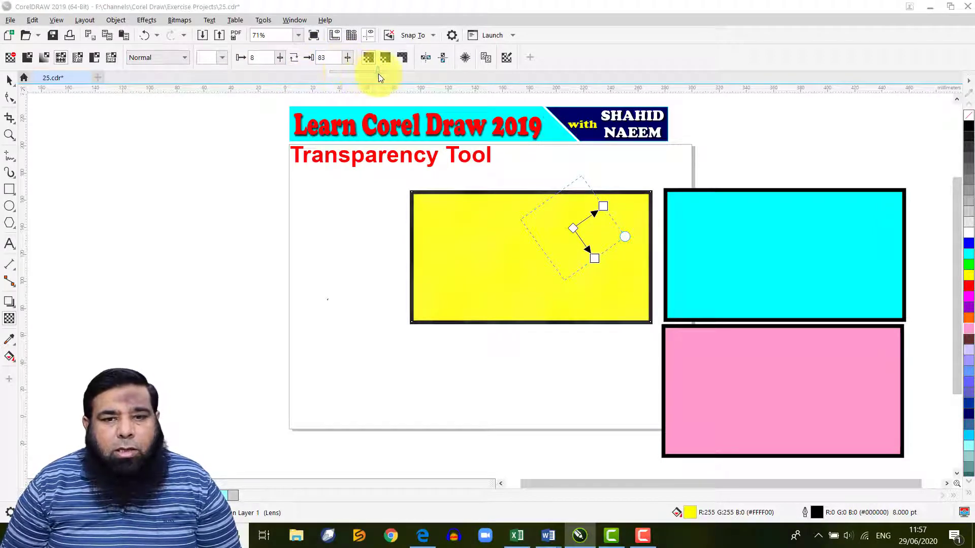
drag(379, 77, 378, 77)
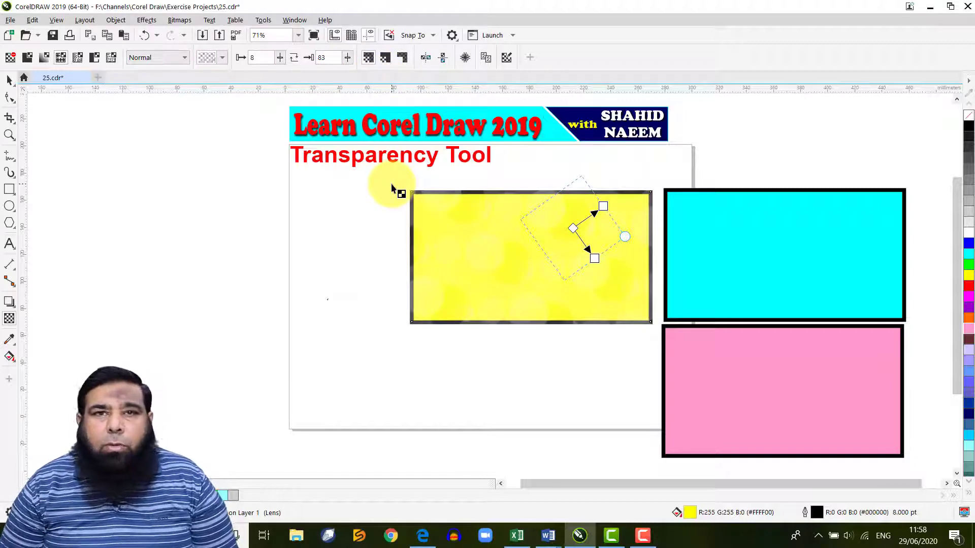
- Apply a bitmap pattern transparency to the cyan rectangle
click(9, 80)
click(820, 265)
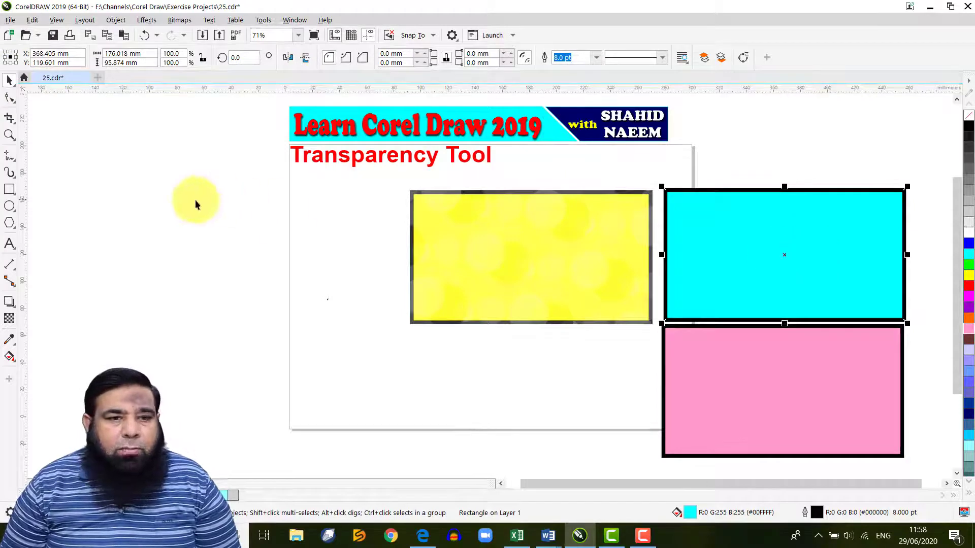
click(12, 319)
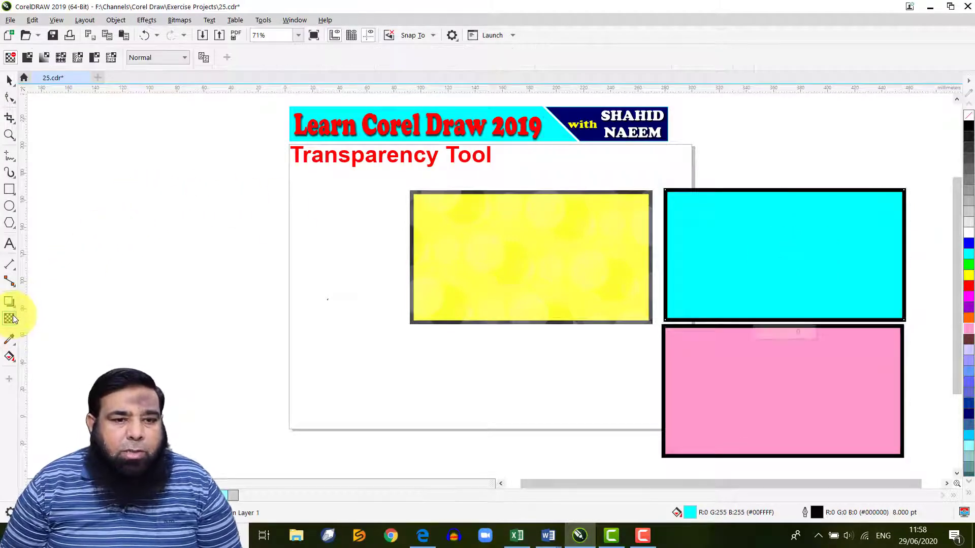
click(77, 59)
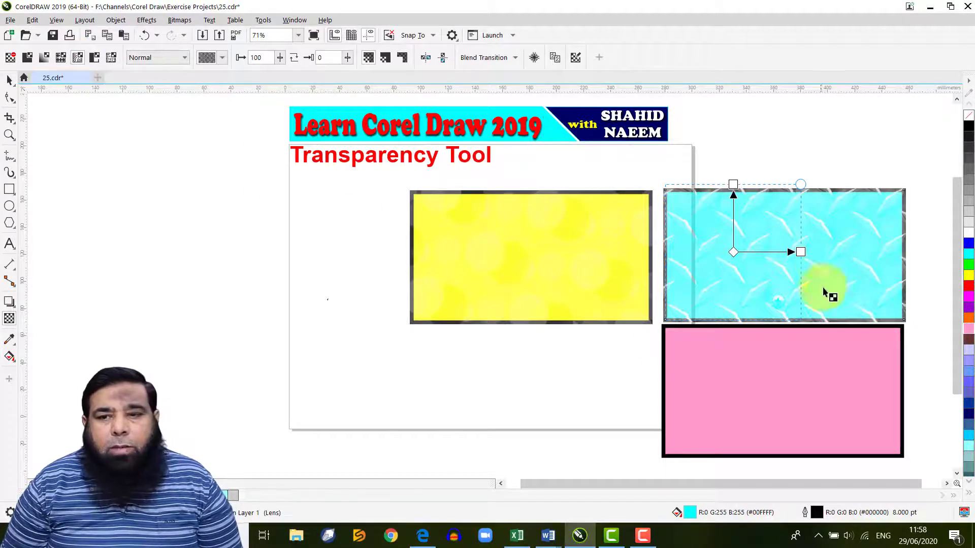
- Change the cyan rectangle's transparency to Bitmap Pattern 079 and redraw the tile smaller and rotated
click(222, 59)
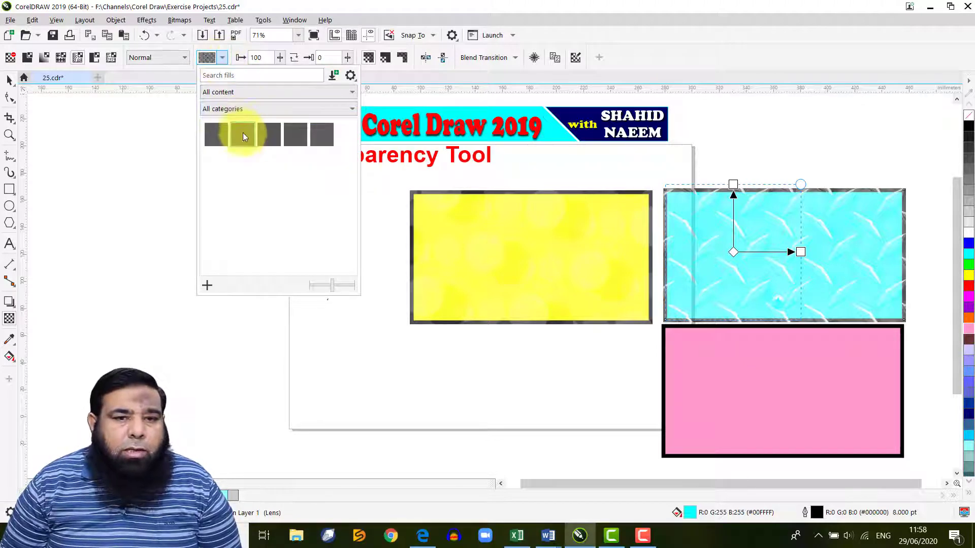
click(291, 136)
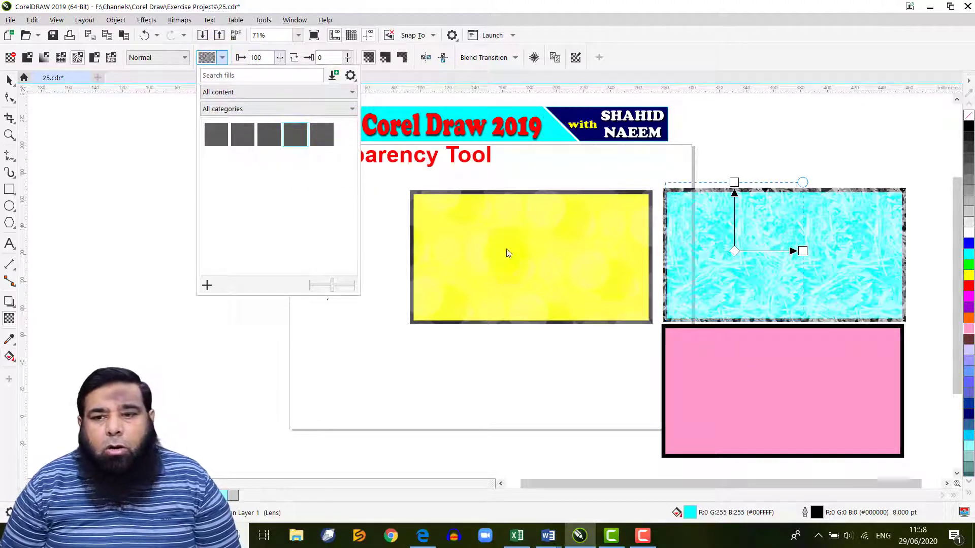
click(726, 299)
click(825, 226)
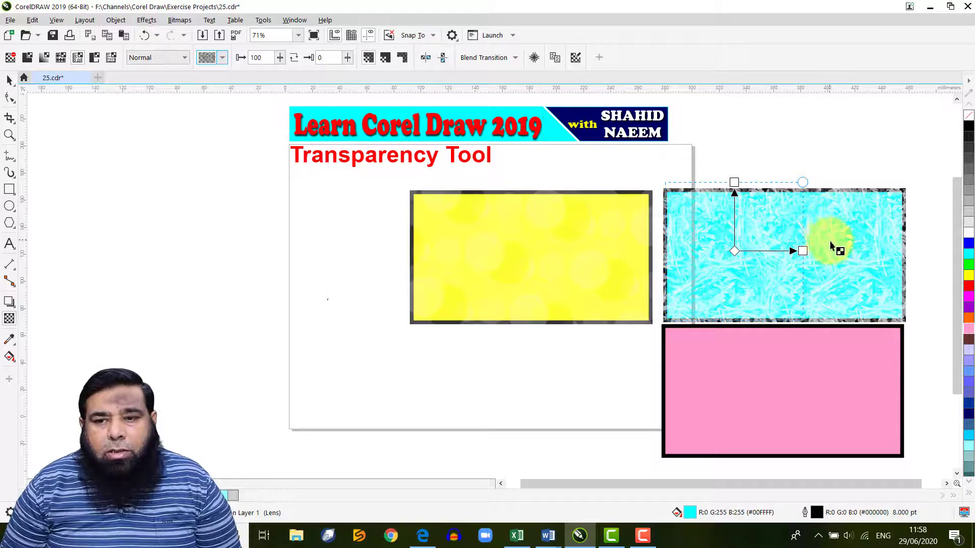
drag(826, 237, 849, 271)
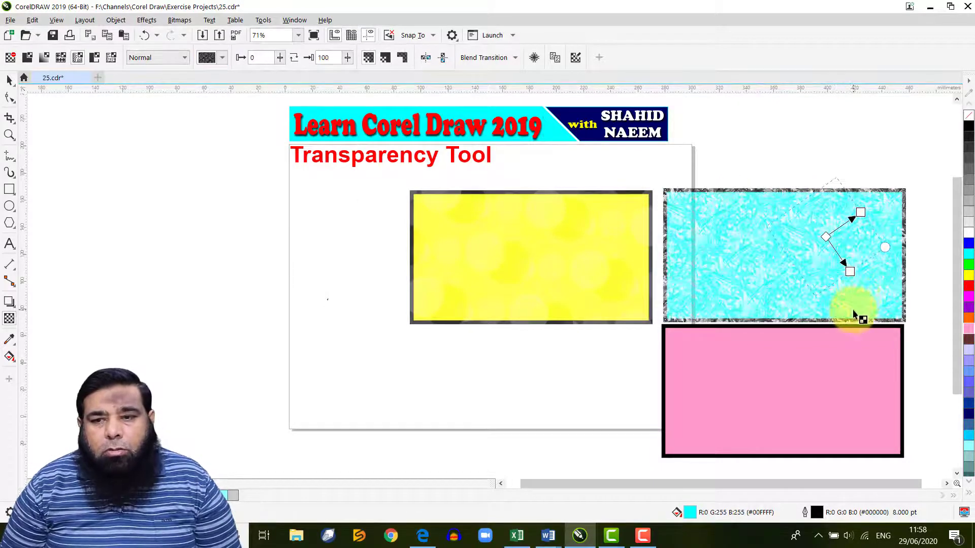
- Switch the cyan rectangle's transparency to the brick bitmap pattern and redraw its tile small and slanted
click(221, 59)
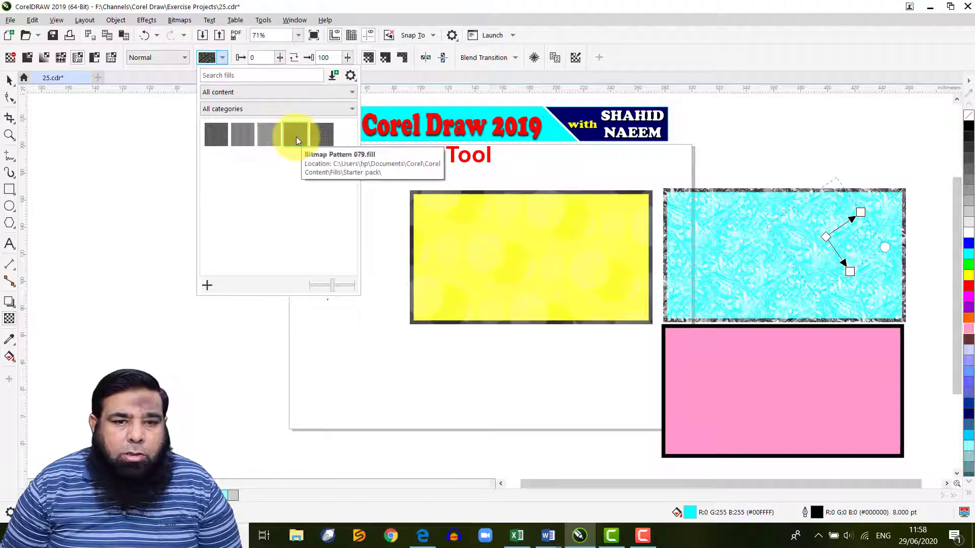
click(296, 136)
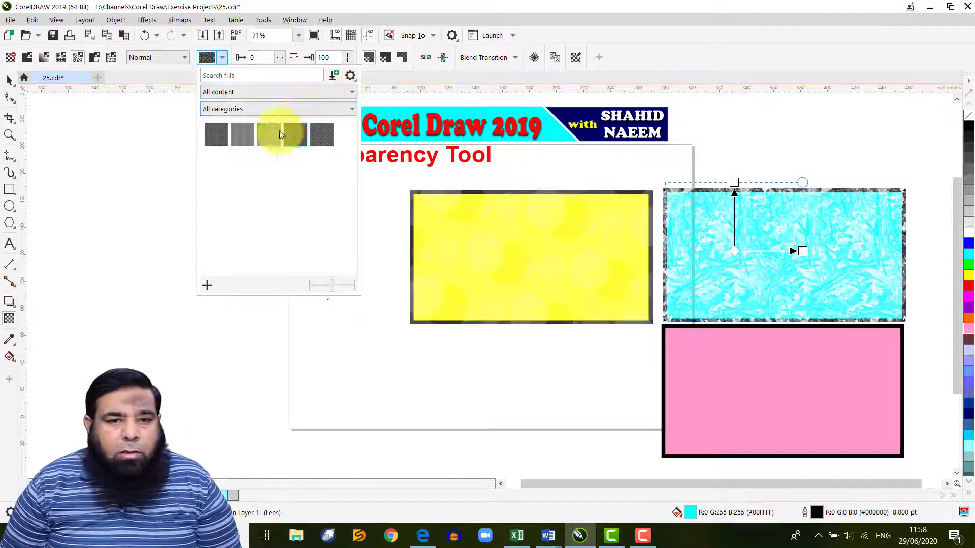
click(214, 136)
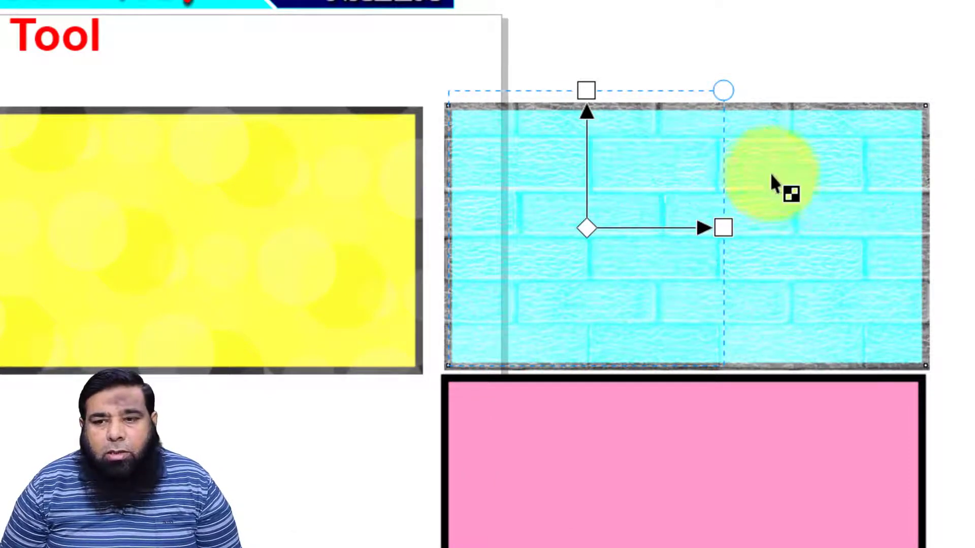
drag(812, 213, 831, 231)
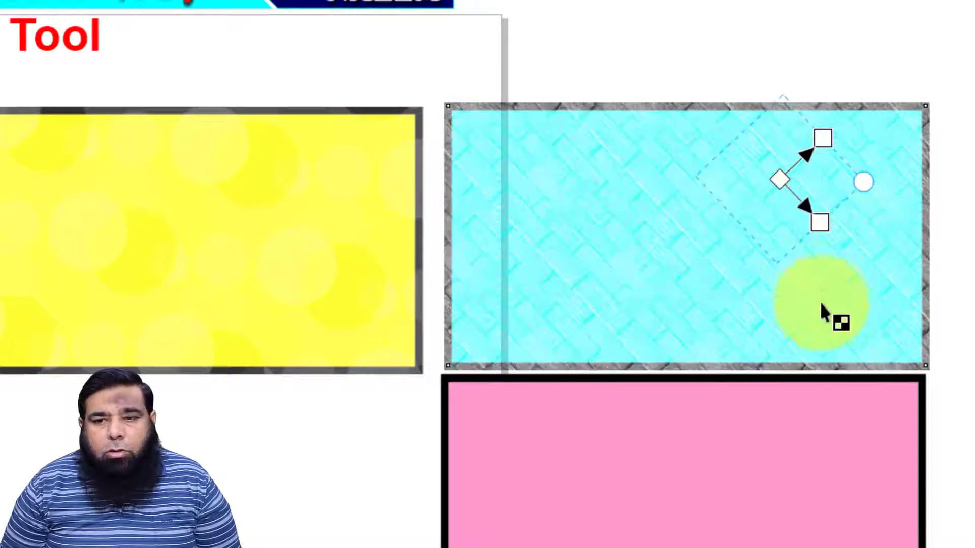
- Redraw the brick pattern's tile larger on the cyan rectangle and straighten its axes so the brick rows run level
drag(561, 206, 800, 259)
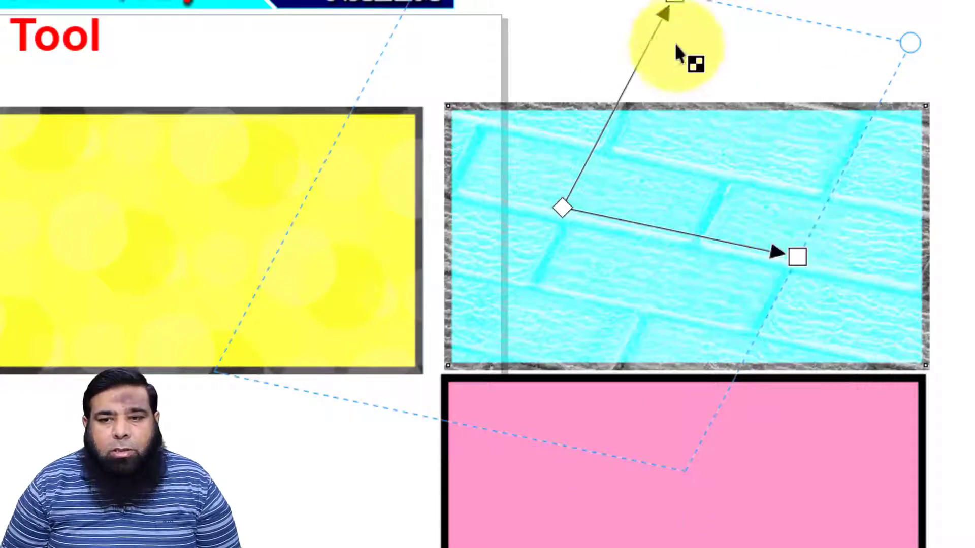
drag(674, 4, 558, 18)
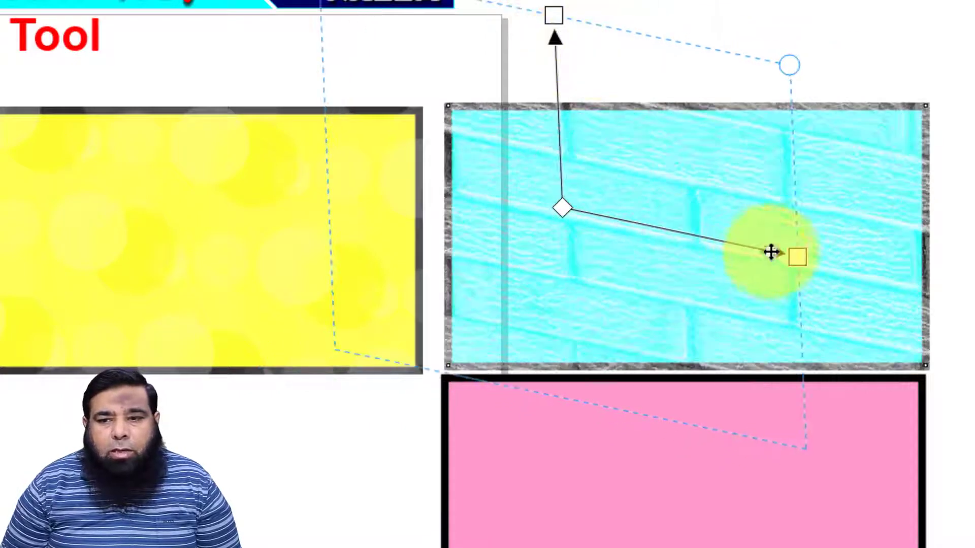
drag(800, 259, 804, 236)
drag(806, 196, 804, 219)
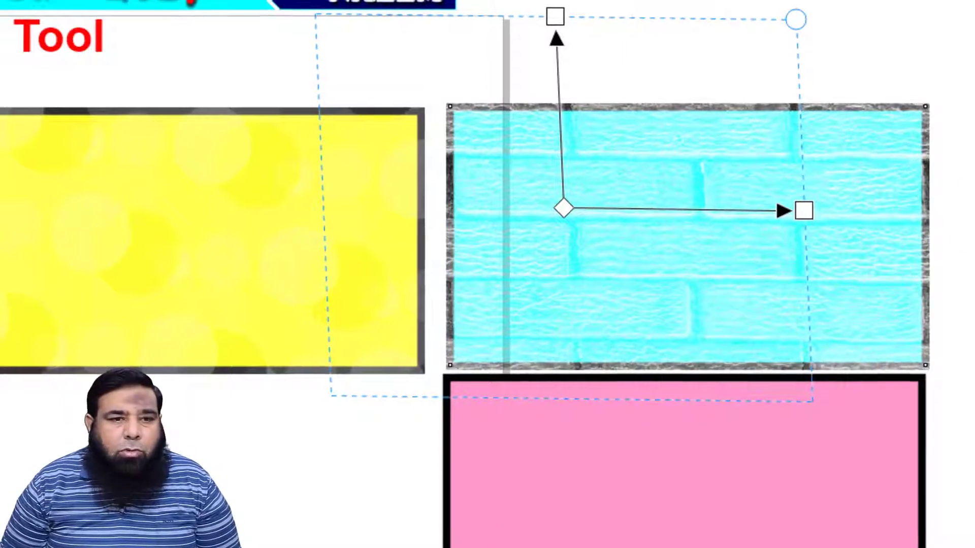
- Recolour the brick-patterned cyan rectangle, trying a red fill first and settling on blue
key(space)
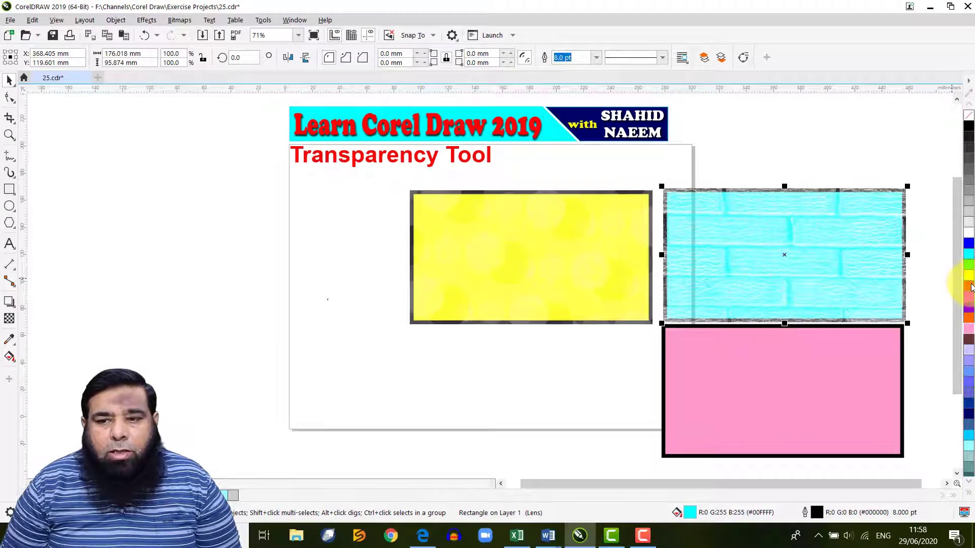
click(970, 288)
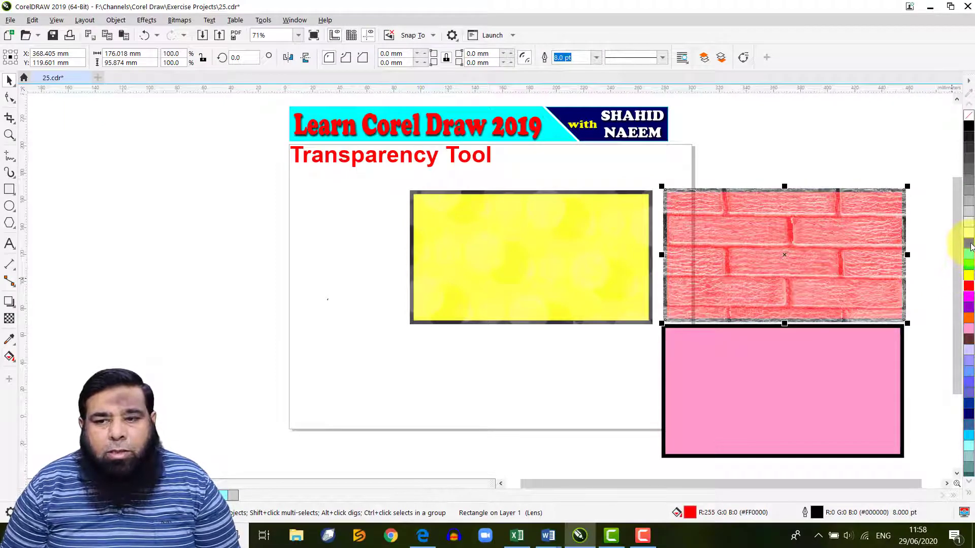
click(970, 245)
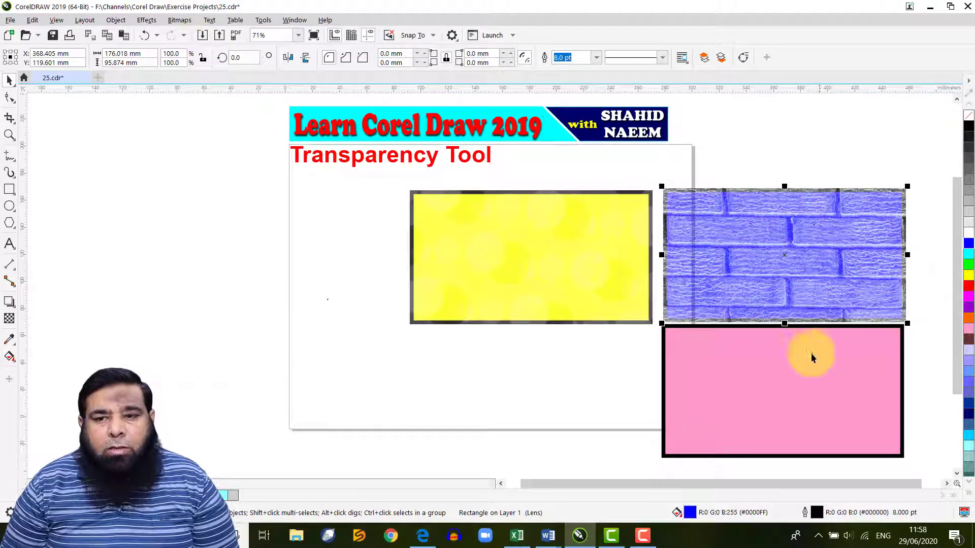
- Change the blue rectangle's transparency to the speckled stone bitmap pattern and redraw the tile larger and rotated
click(9, 319)
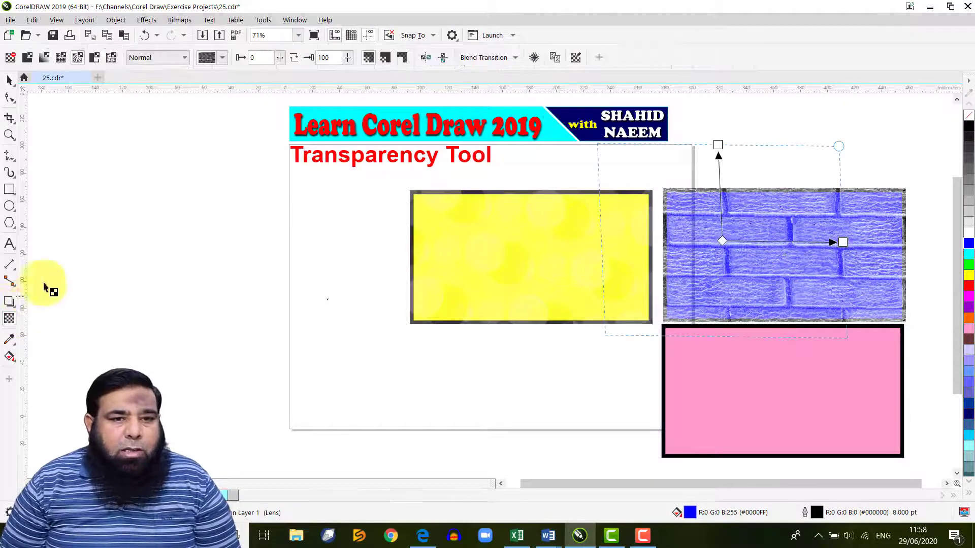
click(222, 60)
click(266, 135)
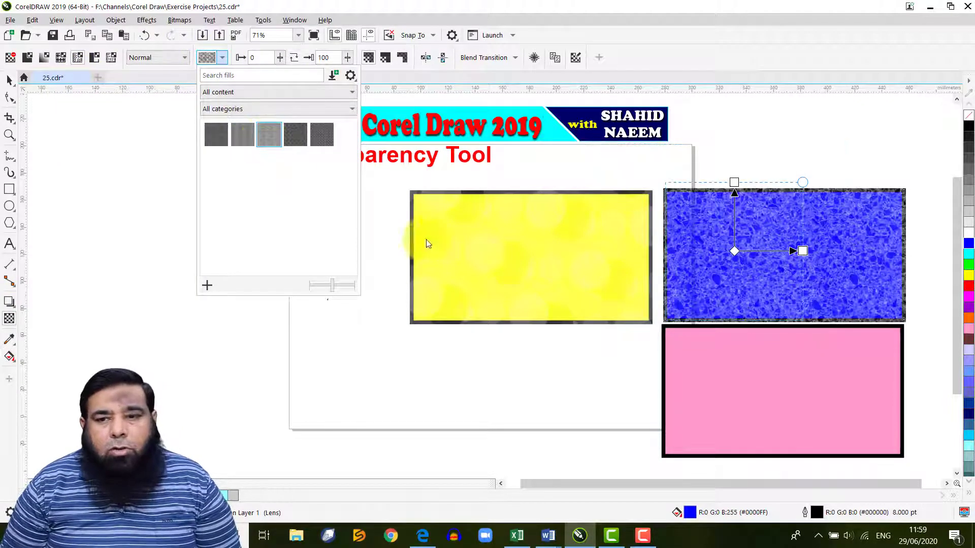
click(700, 224)
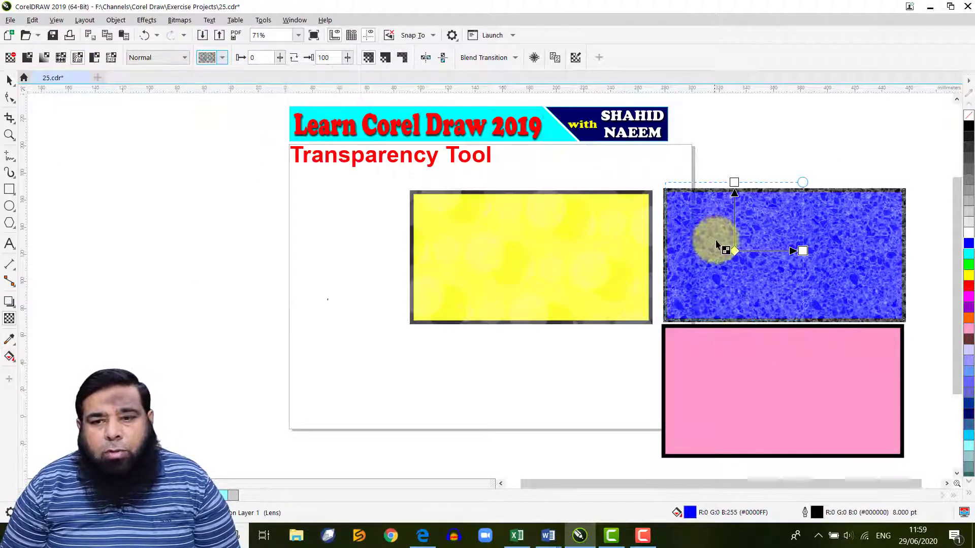
drag(698, 226, 853, 304)
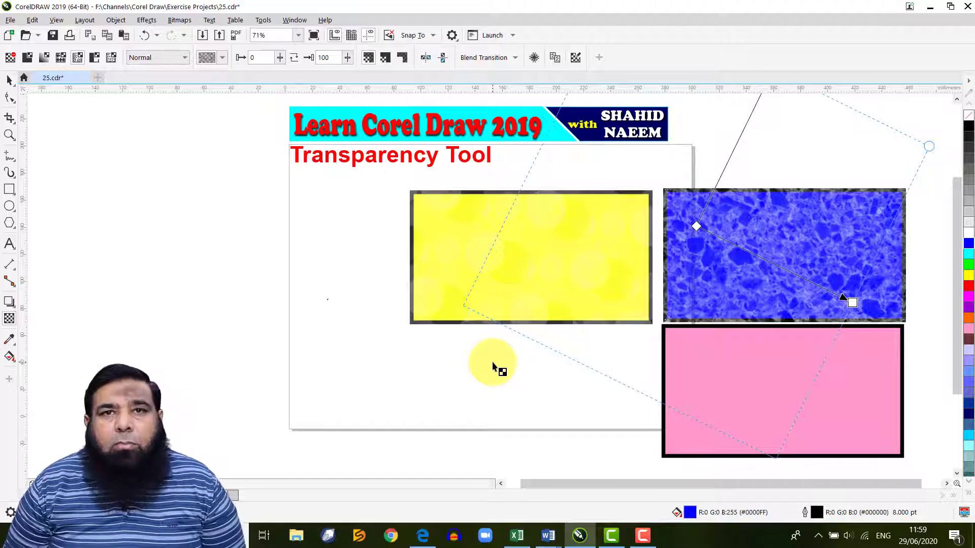
- Fill the pink rectangle red and apply a two-color pattern transparency to it
click(8, 81)
click(790, 386)
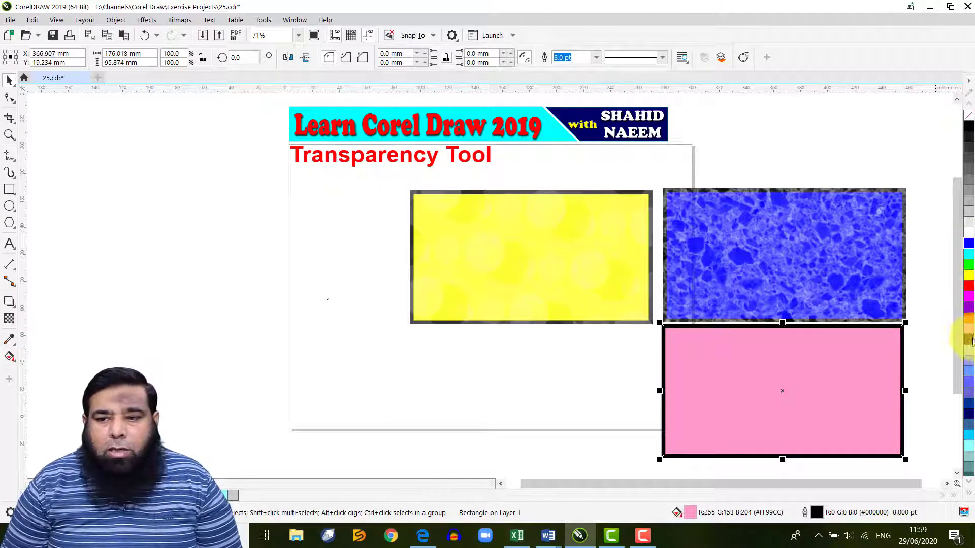
click(970, 289)
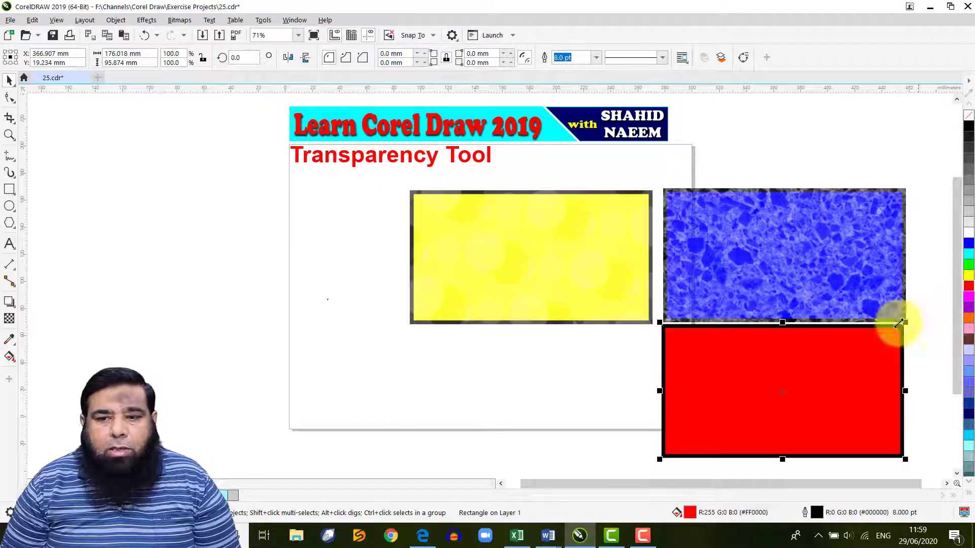
click(9, 319)
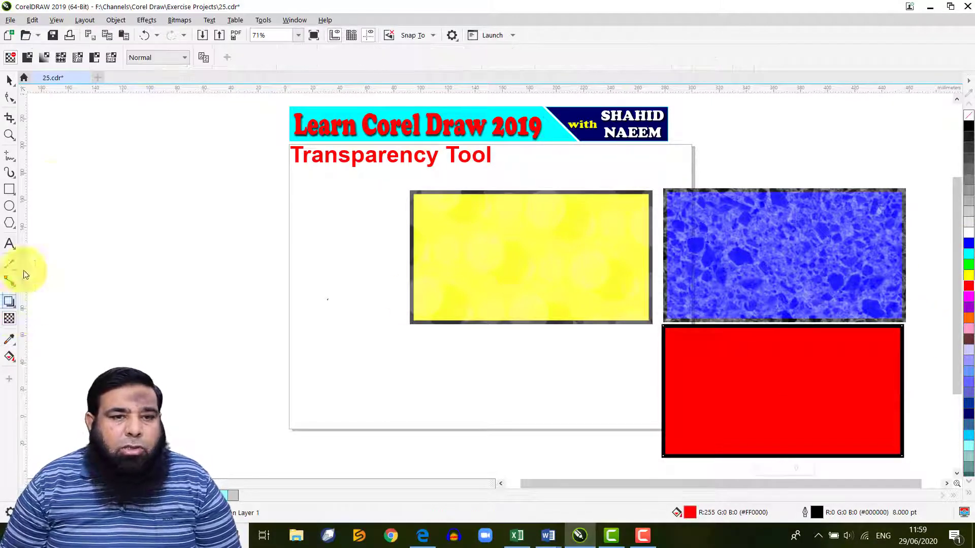
click(93, 57)
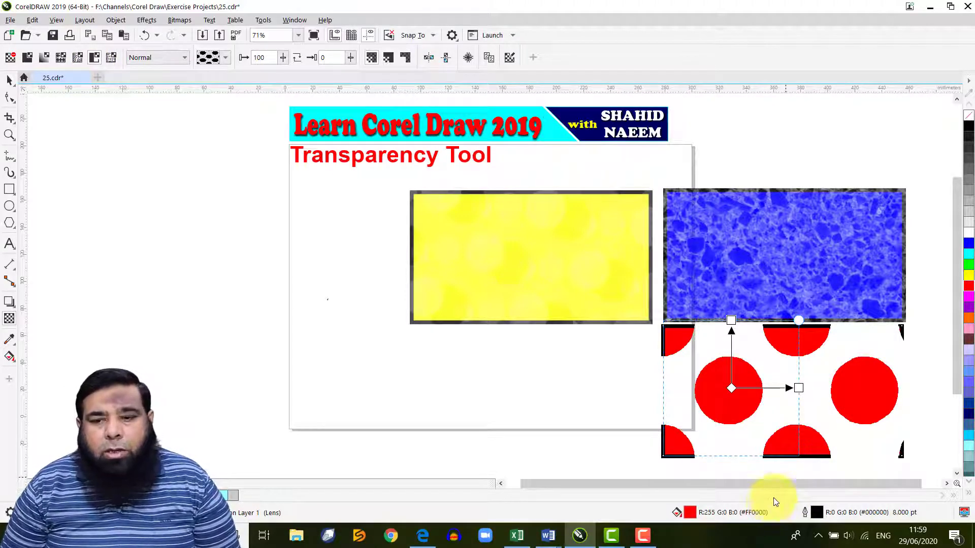
- Redraw the two-color circle pattern's tile on the red rectangle at several sizes and angles, ending with small, tilted dots
drag(837, 369, 850, 382)
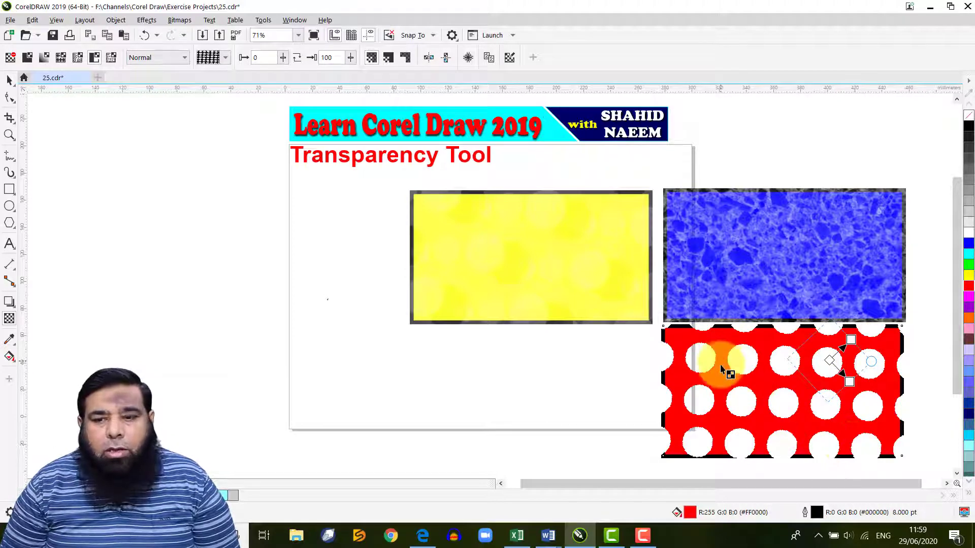
drag(725, 373, 801, 408)
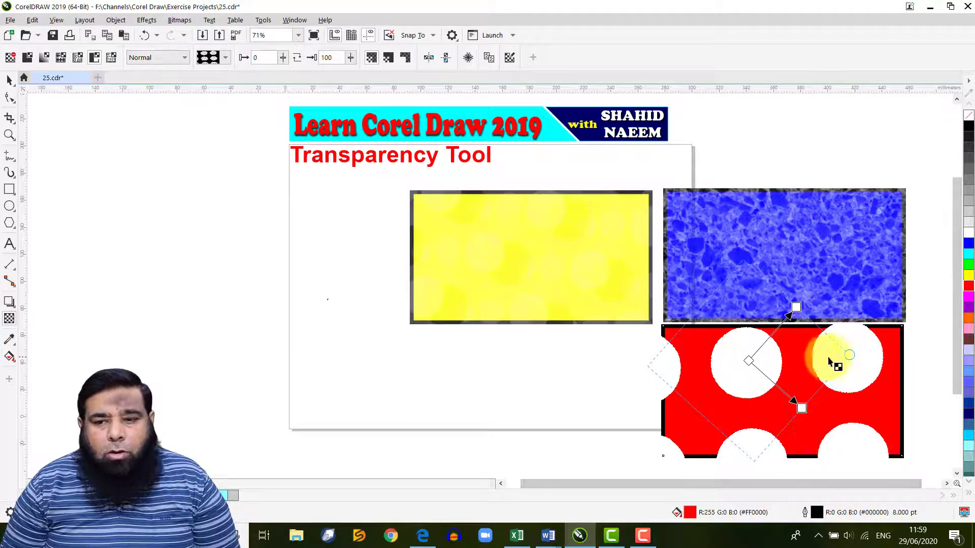
drag(856, 359, 825, 416)
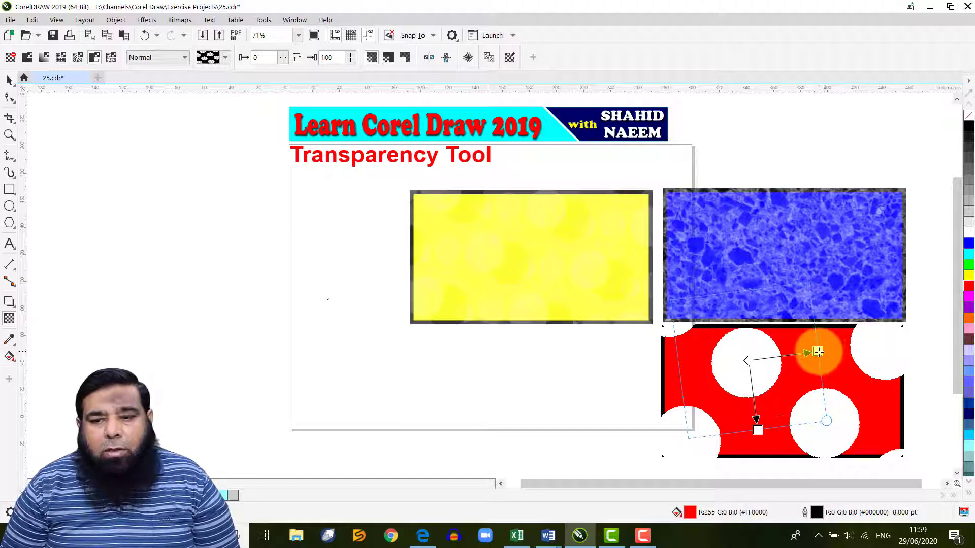
drag(816, 351, 841, 408)
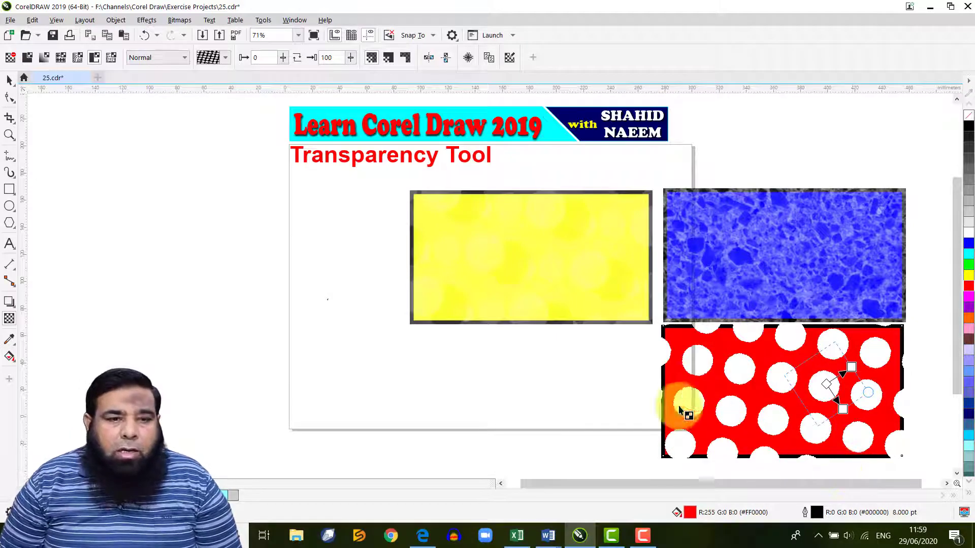
- Try the nested-corner, dashed-wave and diamond two-color patterns on the red rectangle's transparency, settling on the maple leaf pattern
click(225, 58)
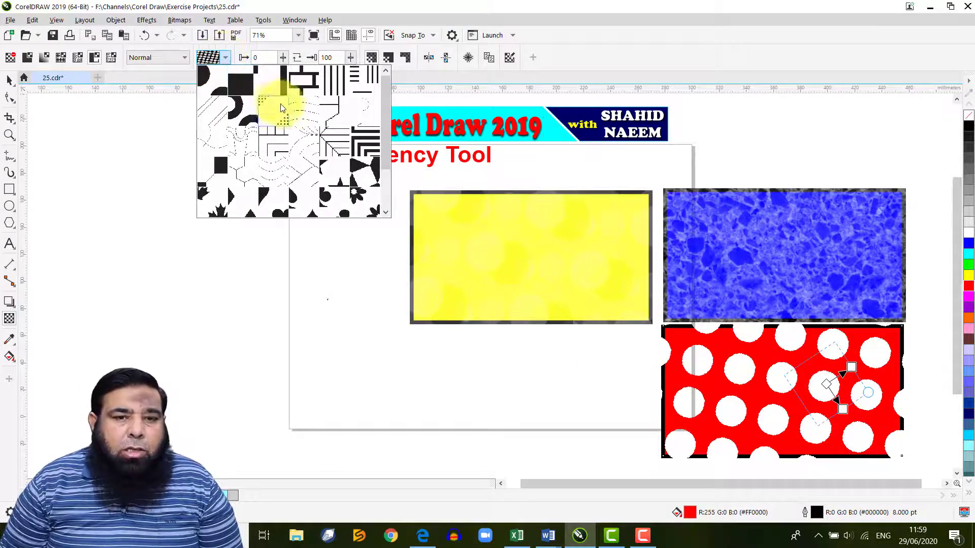
click(274, 138)
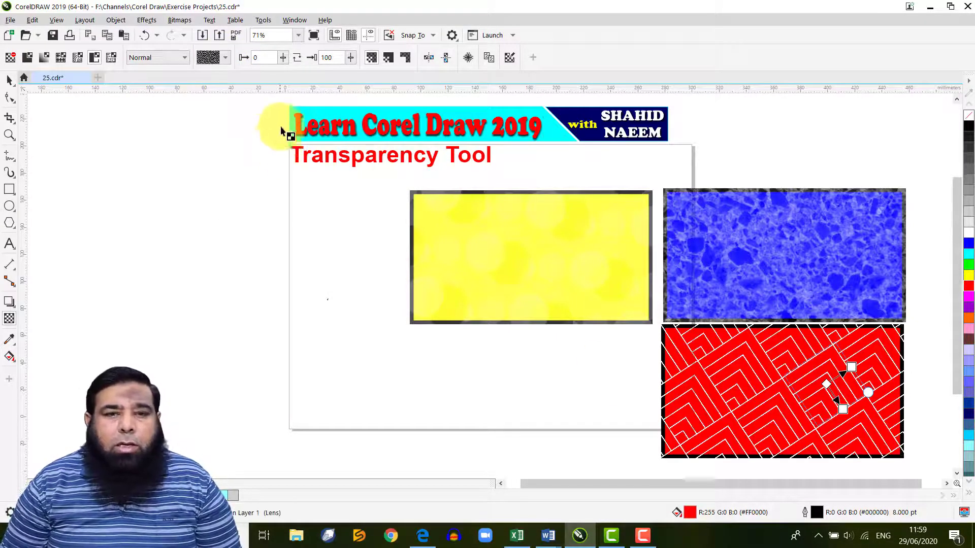
click(283, 59)
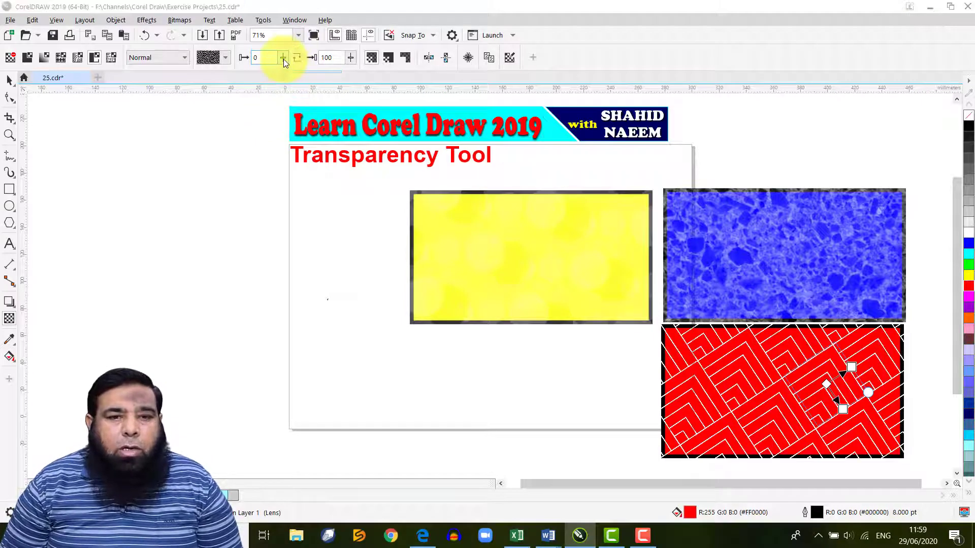
click(207, 58)
click(217, 144)
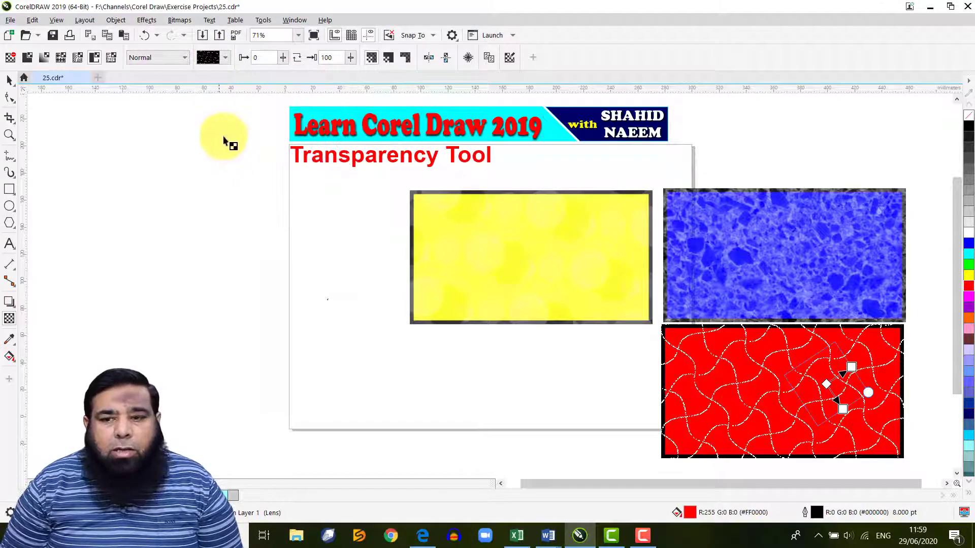
click(227, 58)
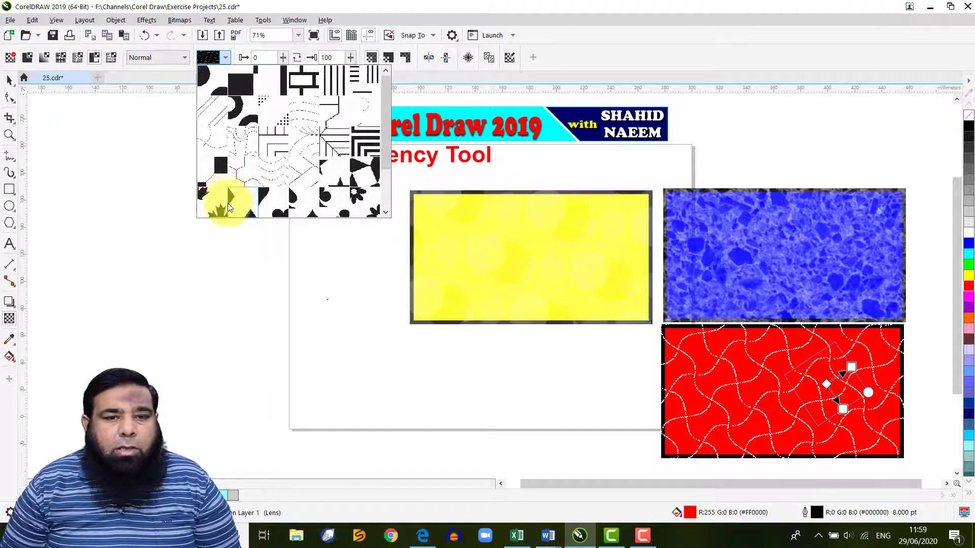
click(226, 202)
click(227, 58)
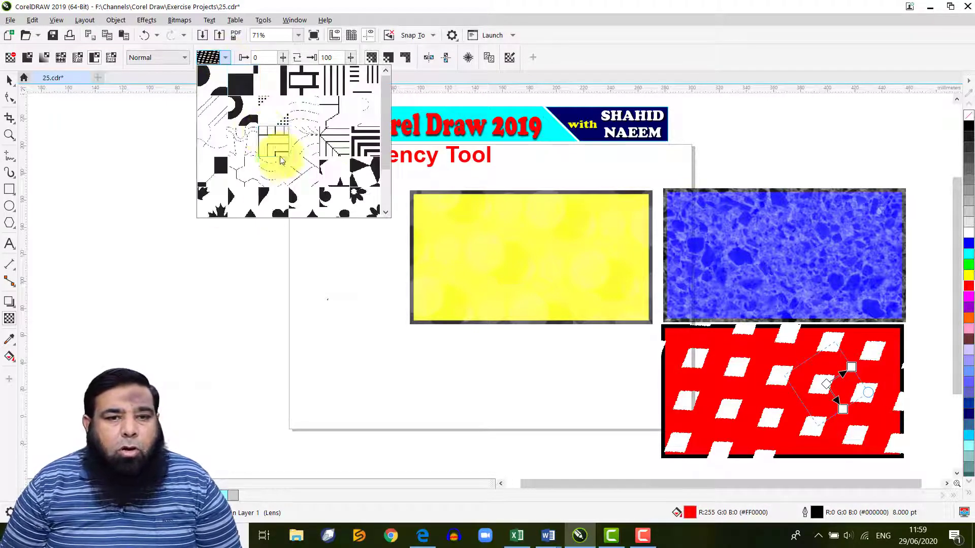
click(218, 208)
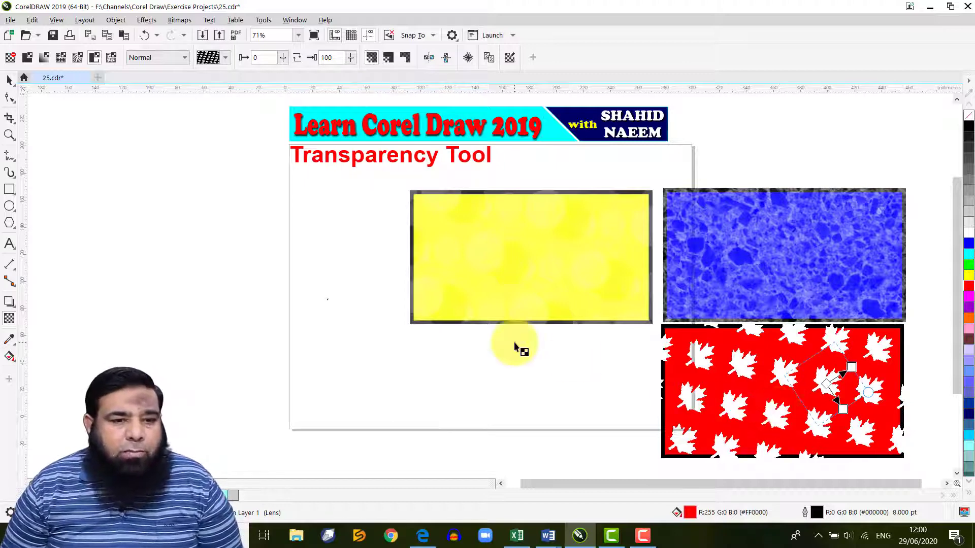
- Draw a rectangle about 170 by 87 mm below the yellow one, fill it red and remove its outline
click(9, 79)
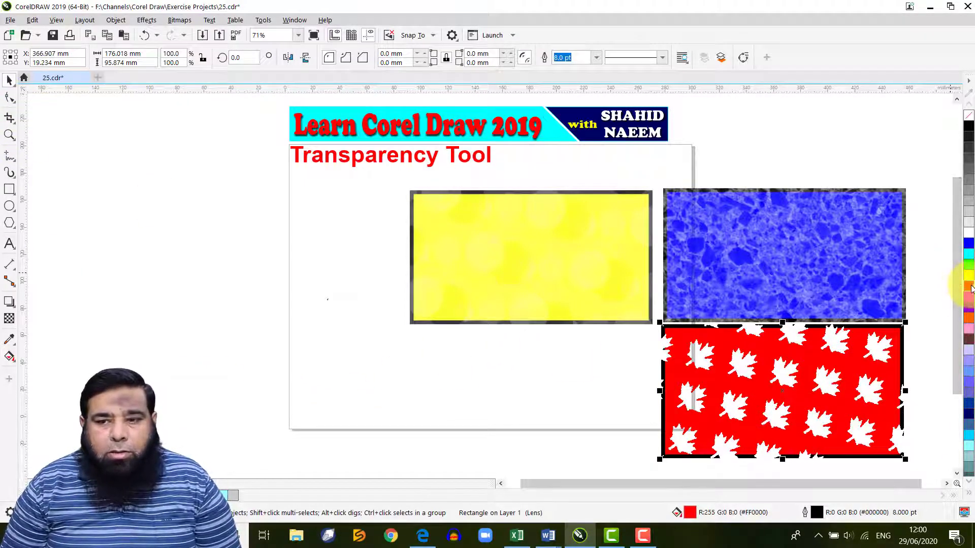
click(9, 189)
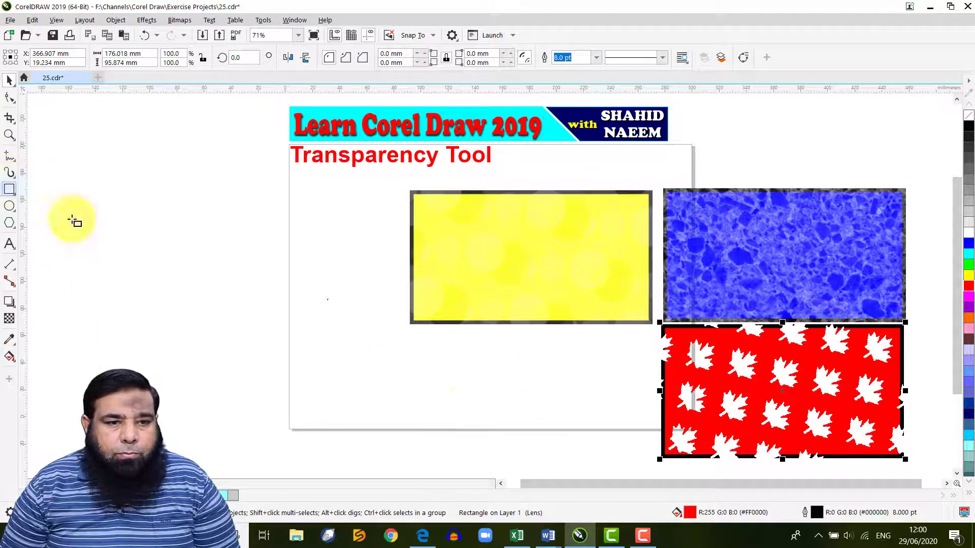
drag(411, 337, 641, 456)
click(968, 275)
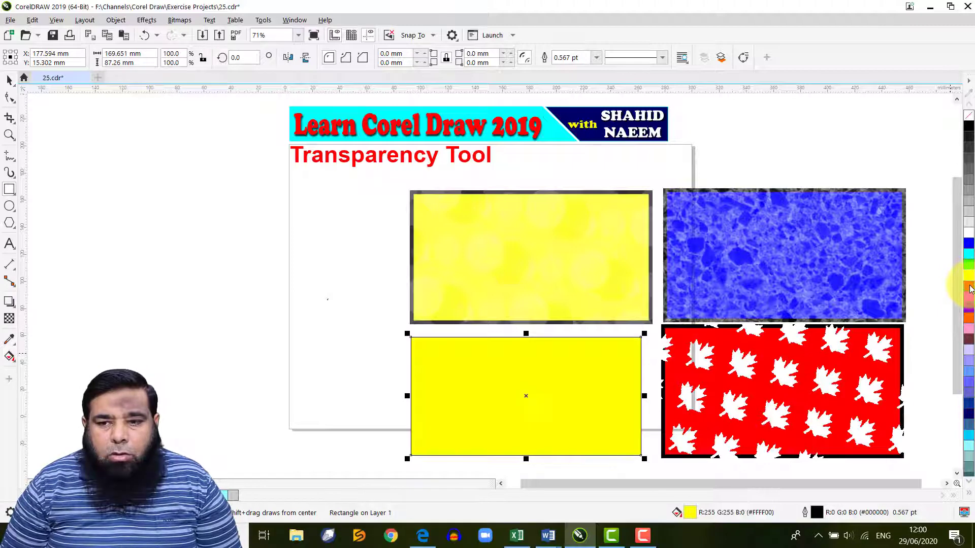
click(969, 286)
right_click(968, 116)
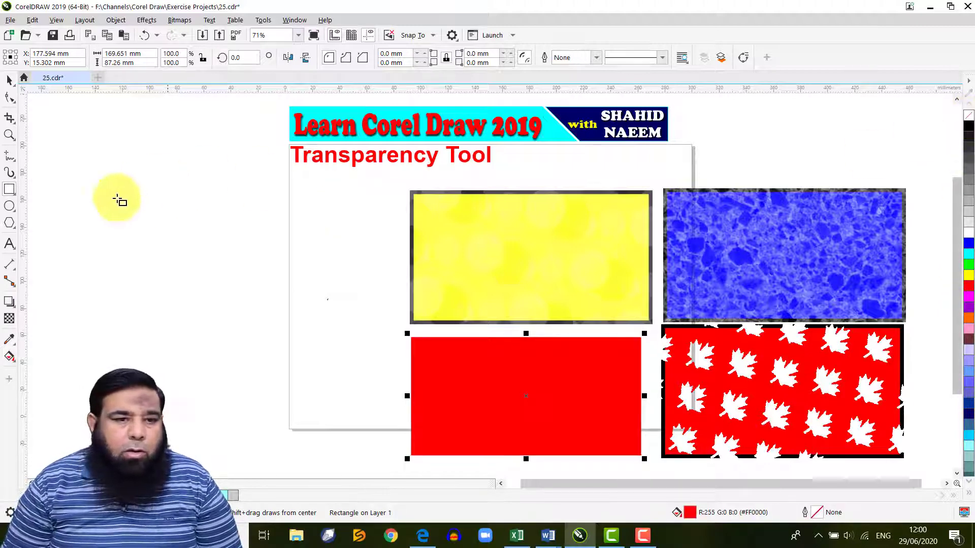
- Apply a texture transparency to the new red rectangle and vary its foreground transparency, trying 23 and settling on 89
click(7, 320)
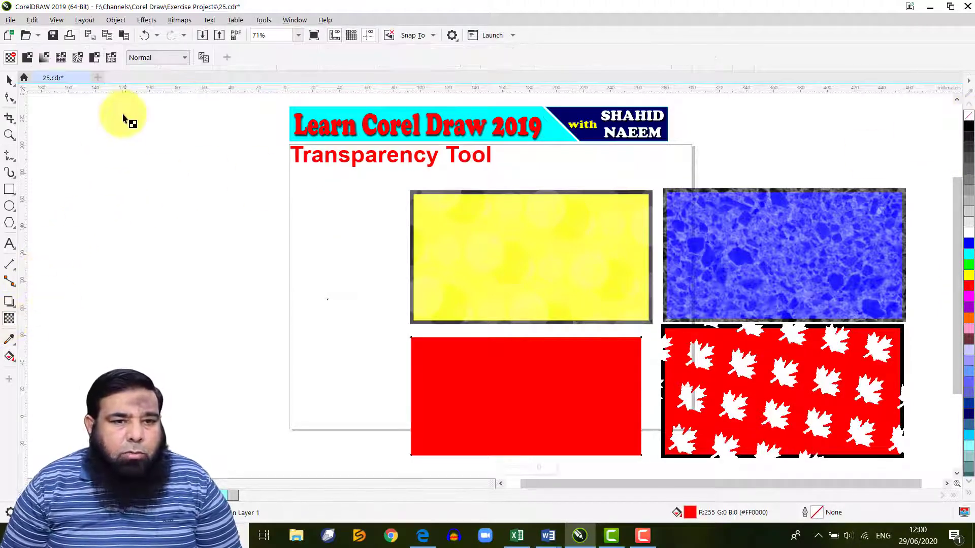
click(111, 61)
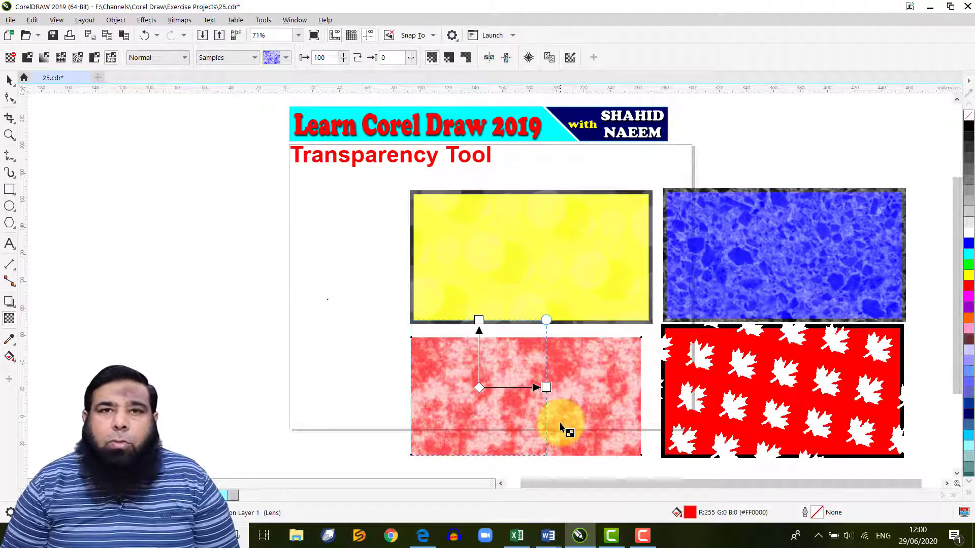
click(343, 60)
drag(343, 61, 304, 74)
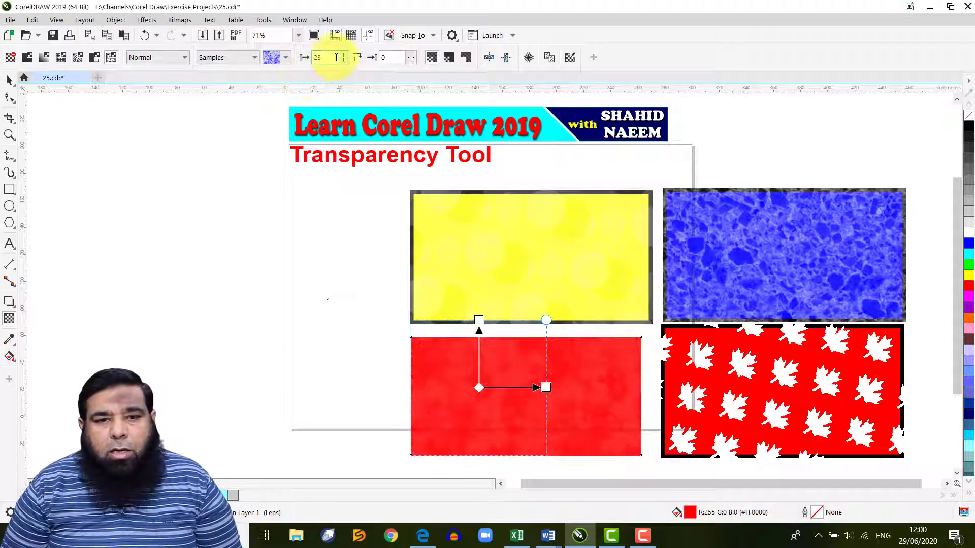
drag(342, 71, 379, 72)
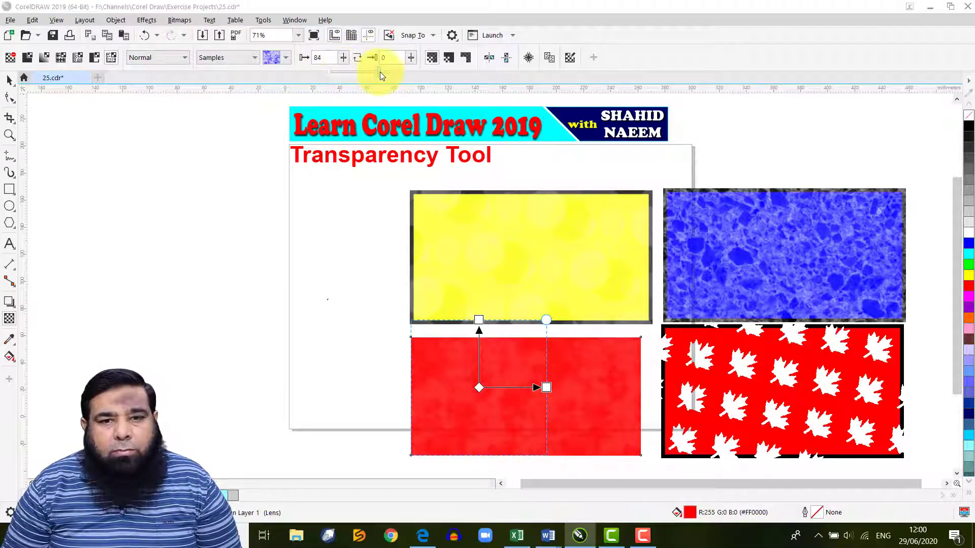
- Try the red-and-black blotch, blue cloud and bright blue water sample textures on the new red rectangle's transparency
click(288, 57)
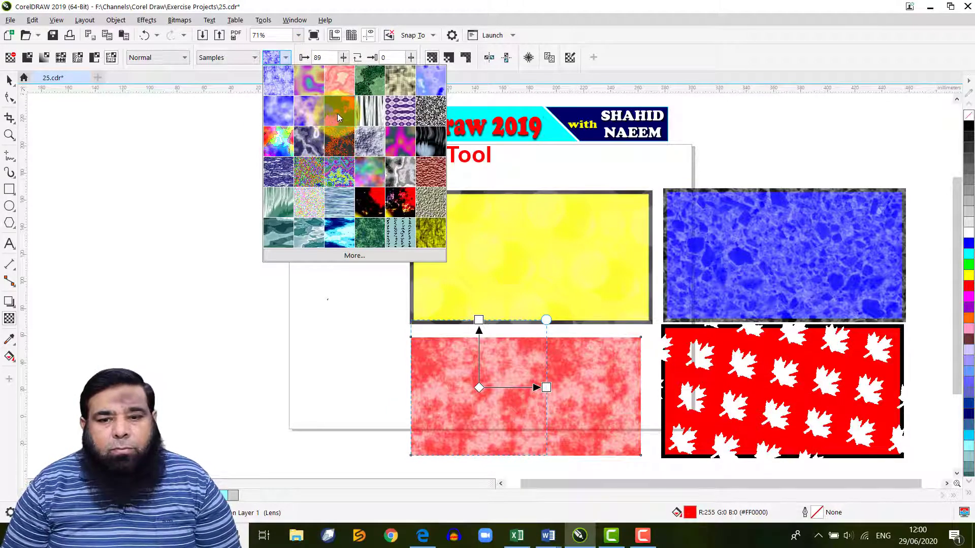
click(337, 114)
click(286, 58)
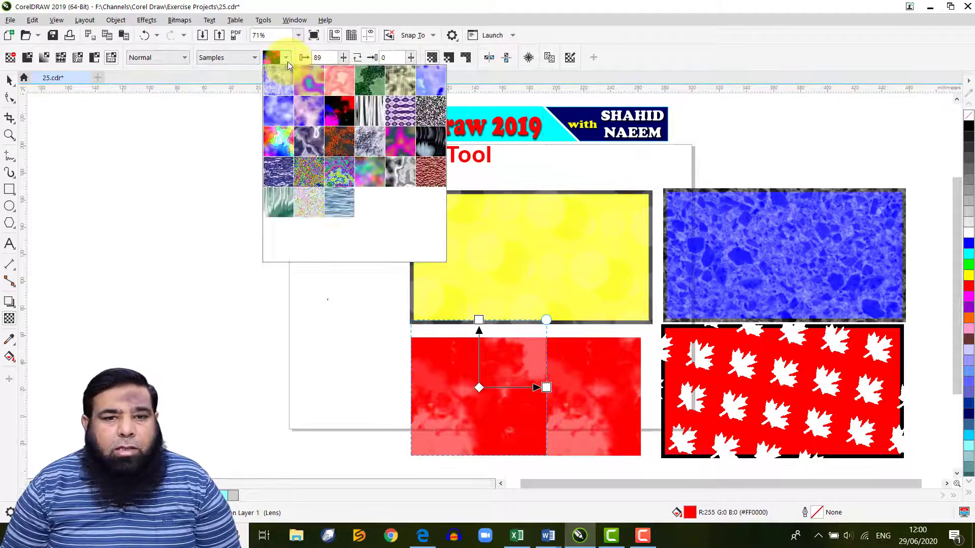
click(281, 84)
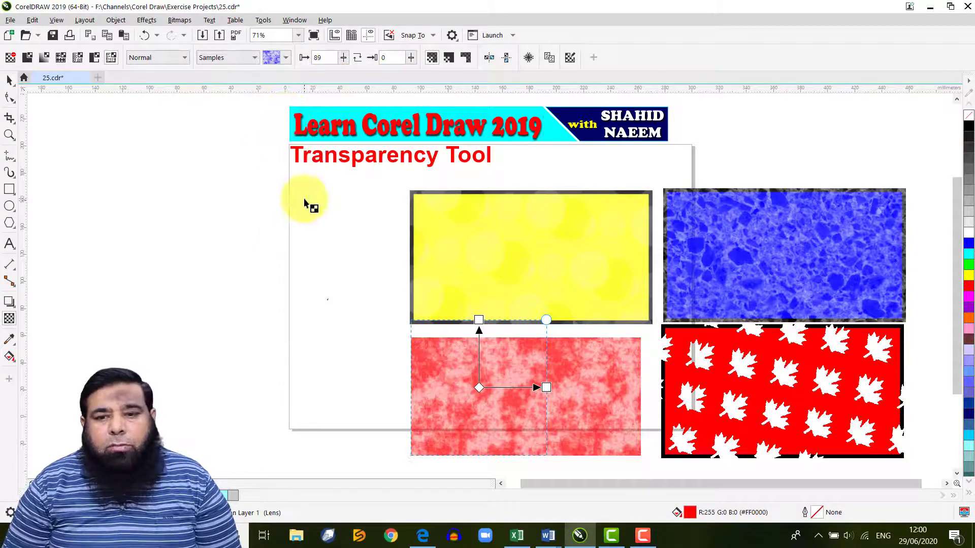
click(277, 59)
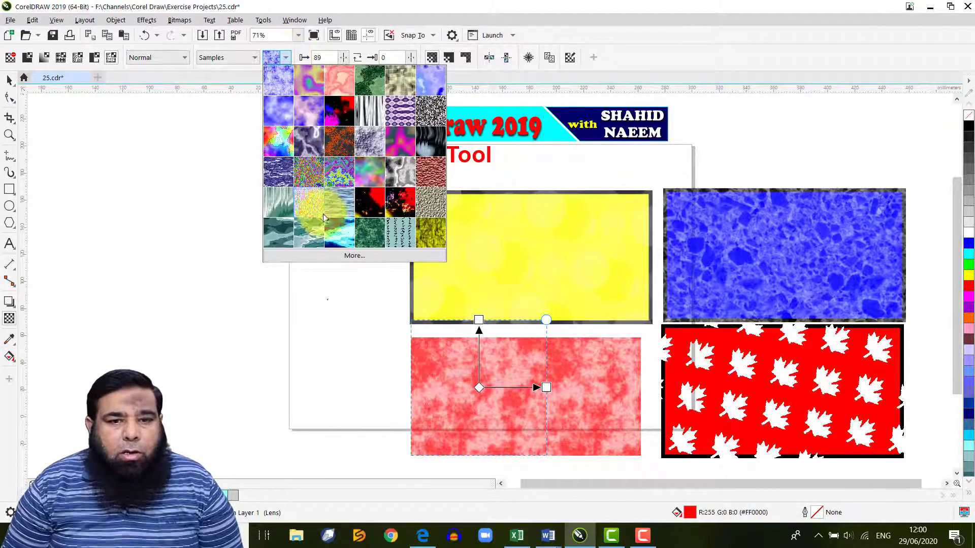
click(338, 229)
- Change the rectangle's transparency texture to the black streaked sample and redraw its tile large and rotated
click(277, 58)
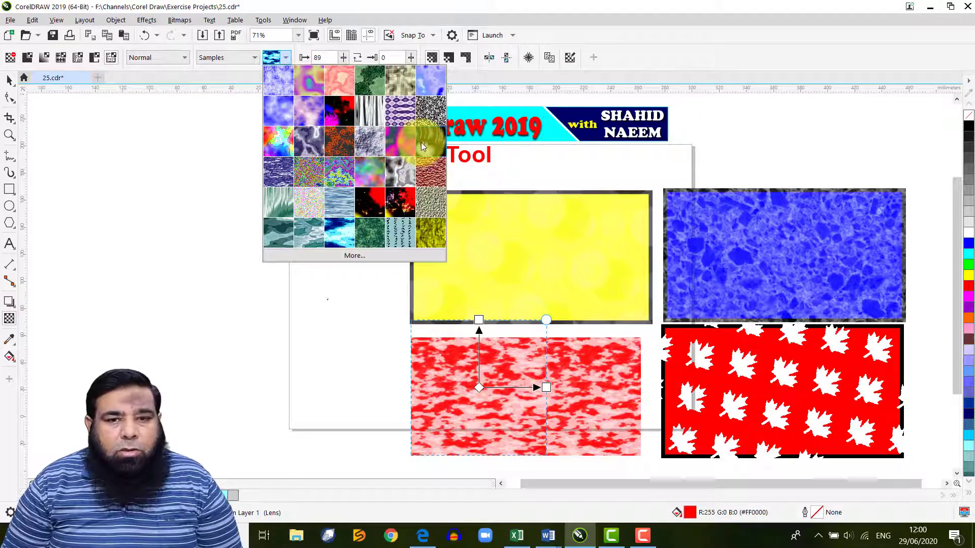
click(428, 141)
drag(530, 396, 455, 400)
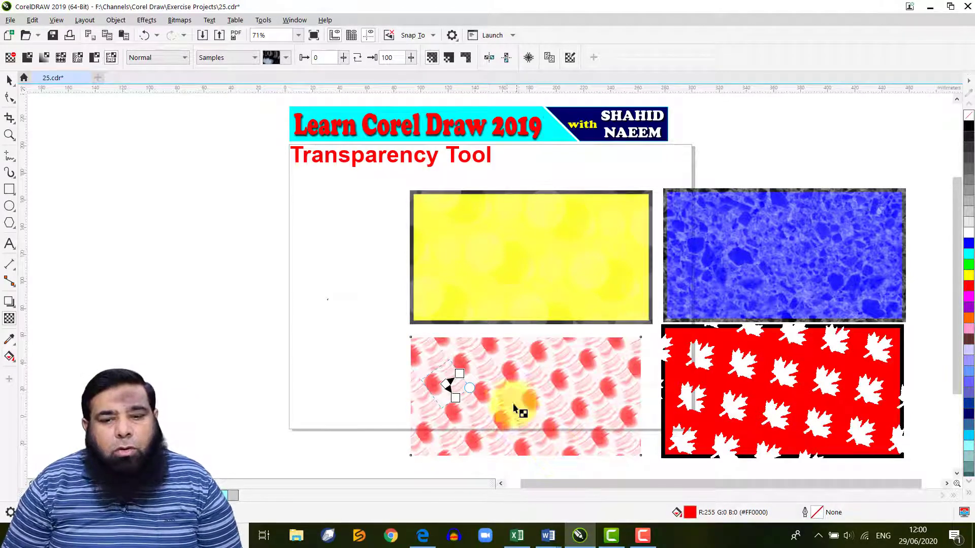
drag(501, 372, 574, 422)
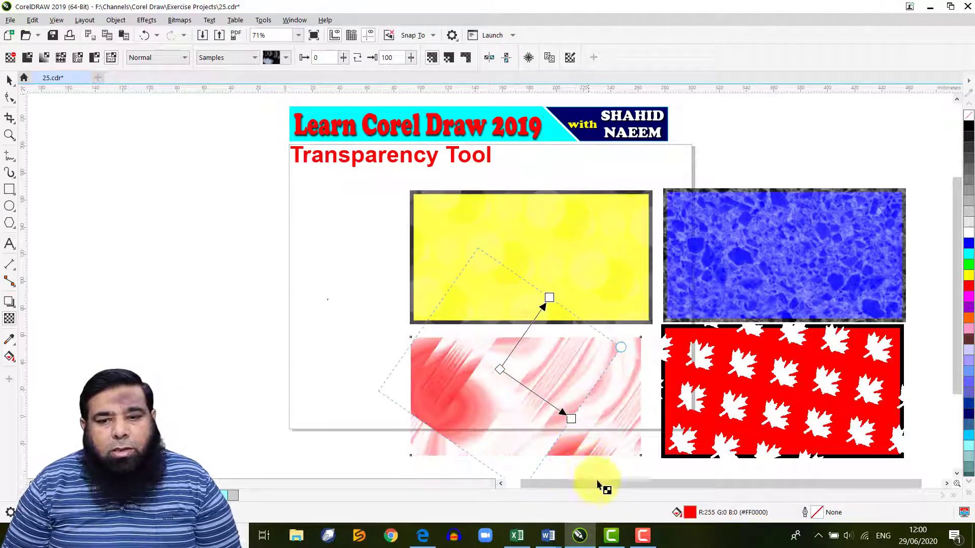